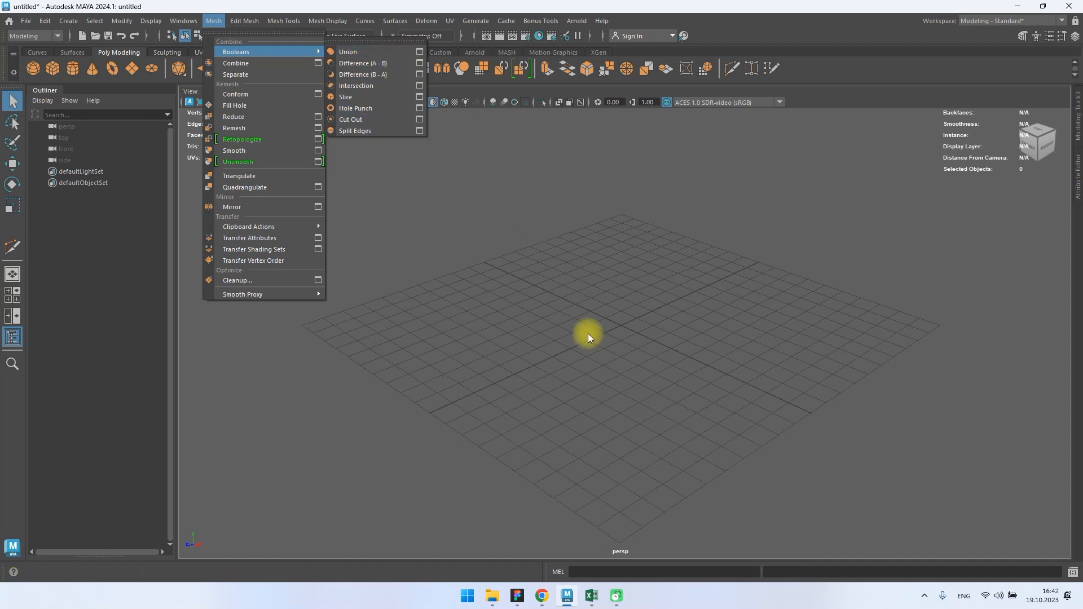
# Create a polygon cube and a polygon sphere at the centre of the grid
pyautogui.click(618, 333)
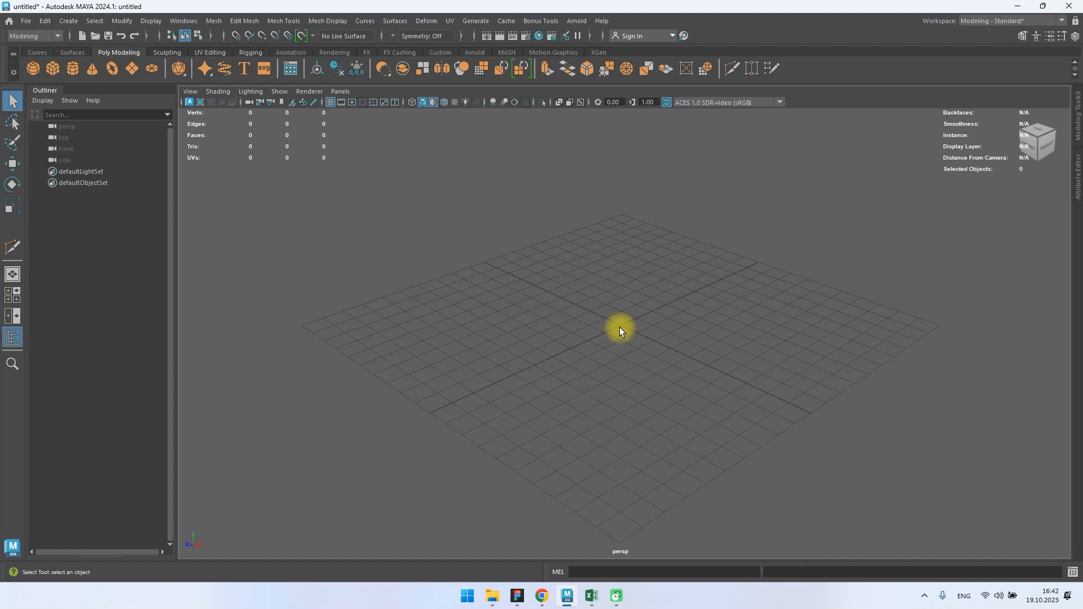
pyautogui.click(51, 70)
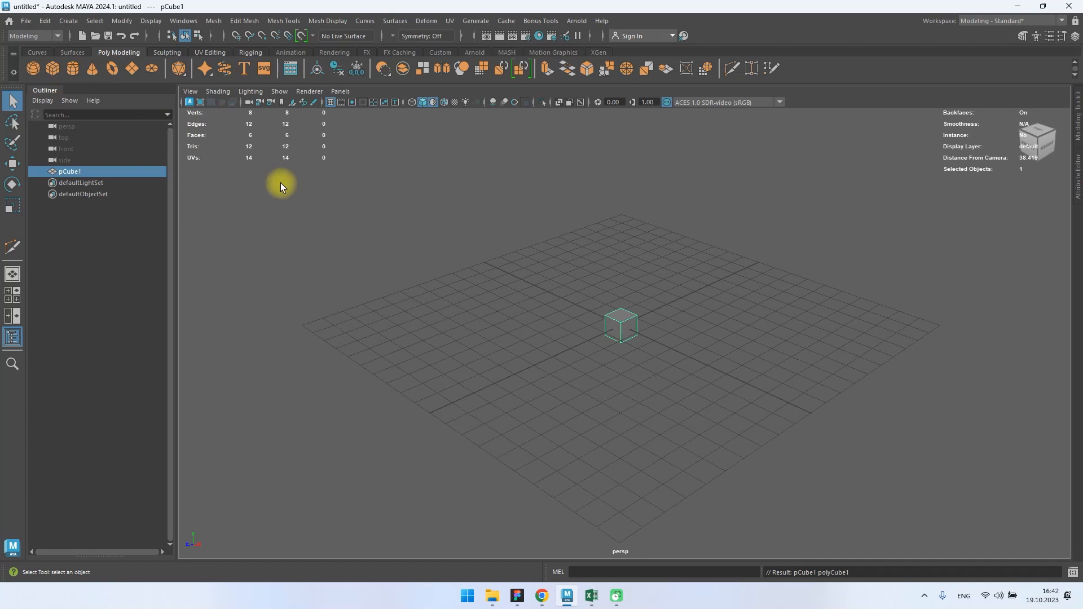
pyautogui.click(30, 66)
# Scale the sphere down uniformly to about 0.37 and snap it to the middle of the cube's front face
pyautogui.press('r')
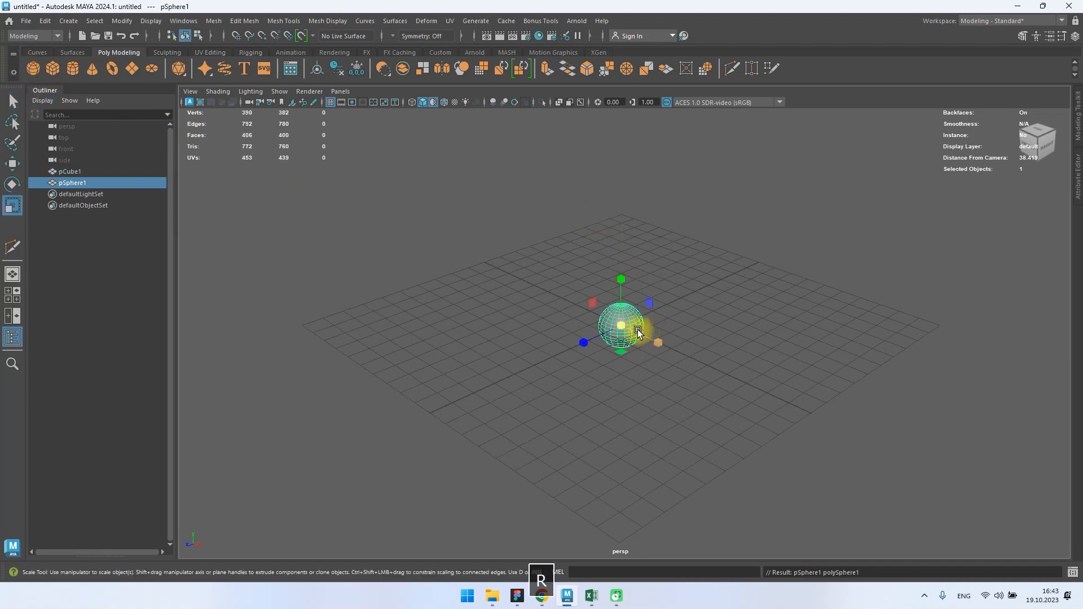
pyautogui.moveTo(623, 327); pyautogui.dragTo(519, 384)
pyautogui.press('f')
pyautogui.press('w')
pyautogui.press('v')
pyautogui.keyDown('alt'); pyautogui.moveTo(707, 429); pyautogui.dragTo(705, 414, button='right'); pyautogui.keyUp('alt')
pyautogui.keyDown('alt'); pyautogui.moveTo(705, 414); pyautogui.dragTo(682, 340); pyautogui.keyUp('alt')
pyautogui.press('r')
pyautogui.moveTo(570, 340); pyautogui.dragTo(542, 345)
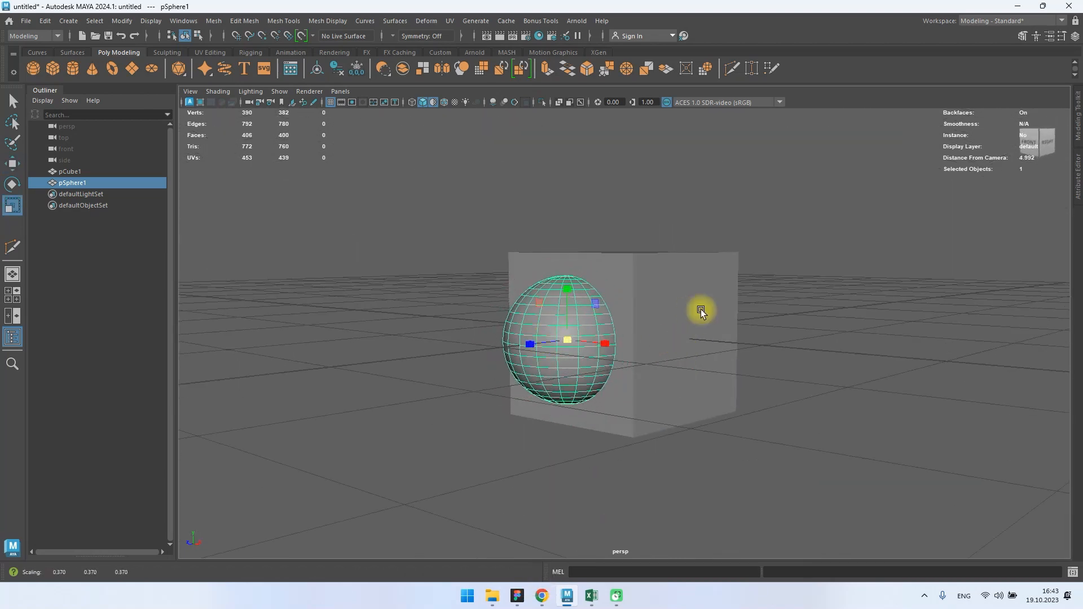
pyautogui.click(784, 289)
pyautogui.press('q')
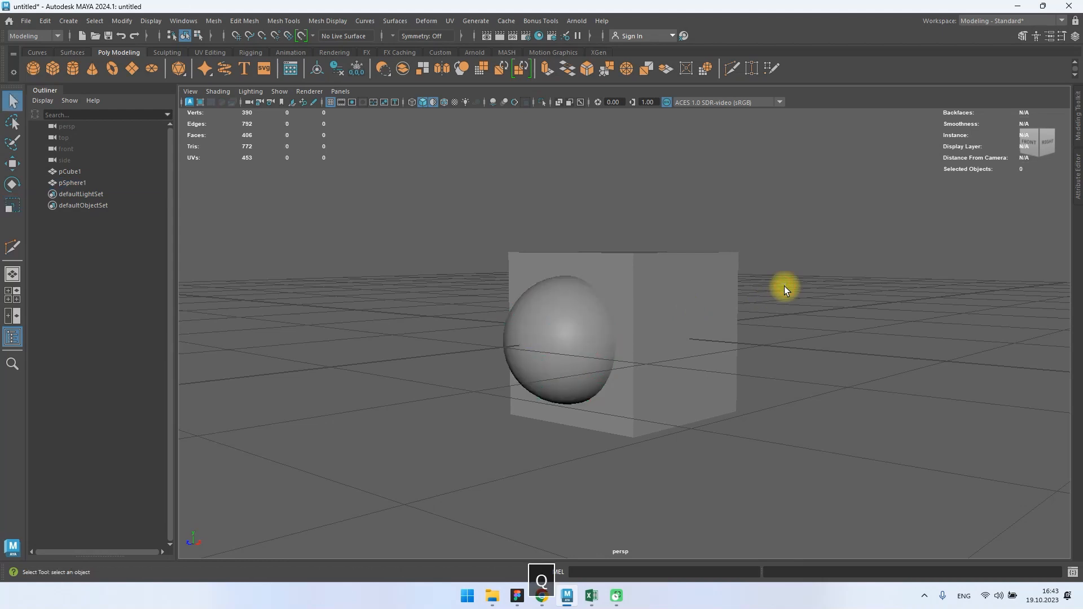
pyautogui.click(214, 21)
pyautogui.moveTo(241, 54)
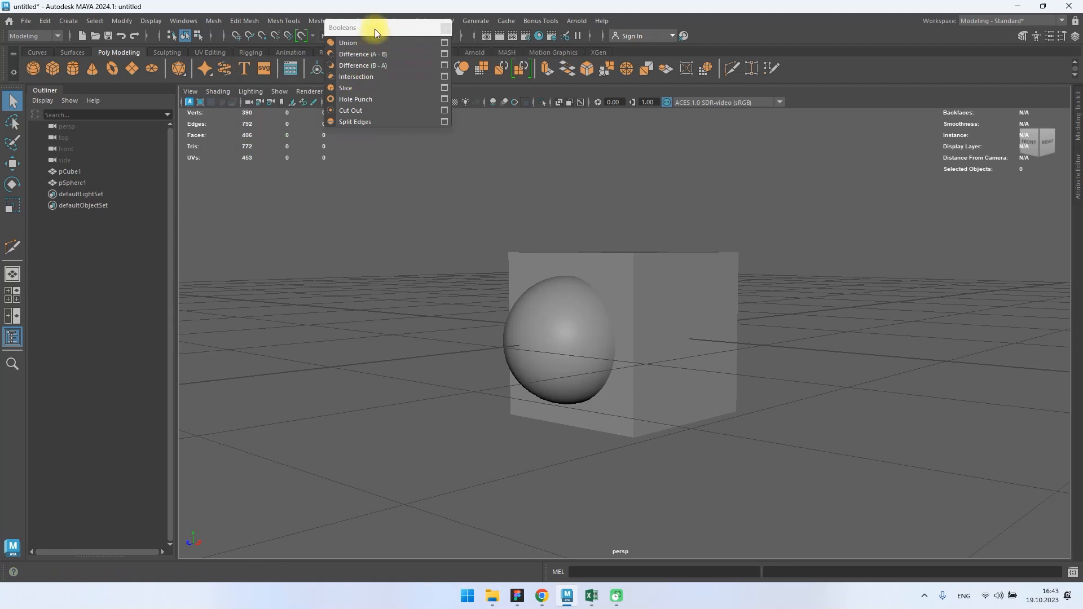
pyautogui.click(377, 41)
pyautogui.moveTo(282, 169); pyautogui.dragTo(235, 178)
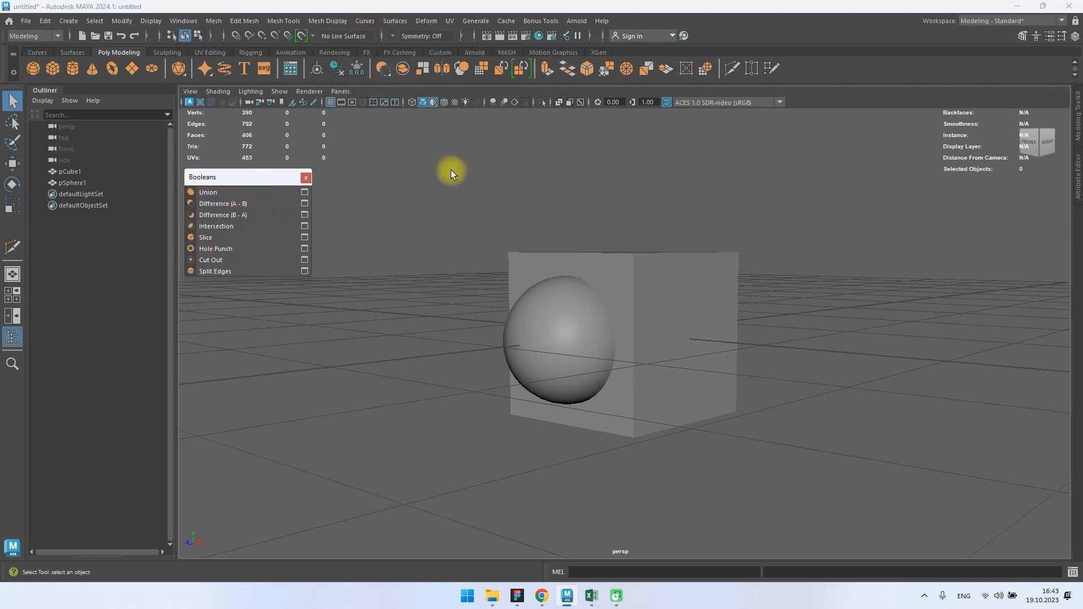
pyautogui.click(305, 177)
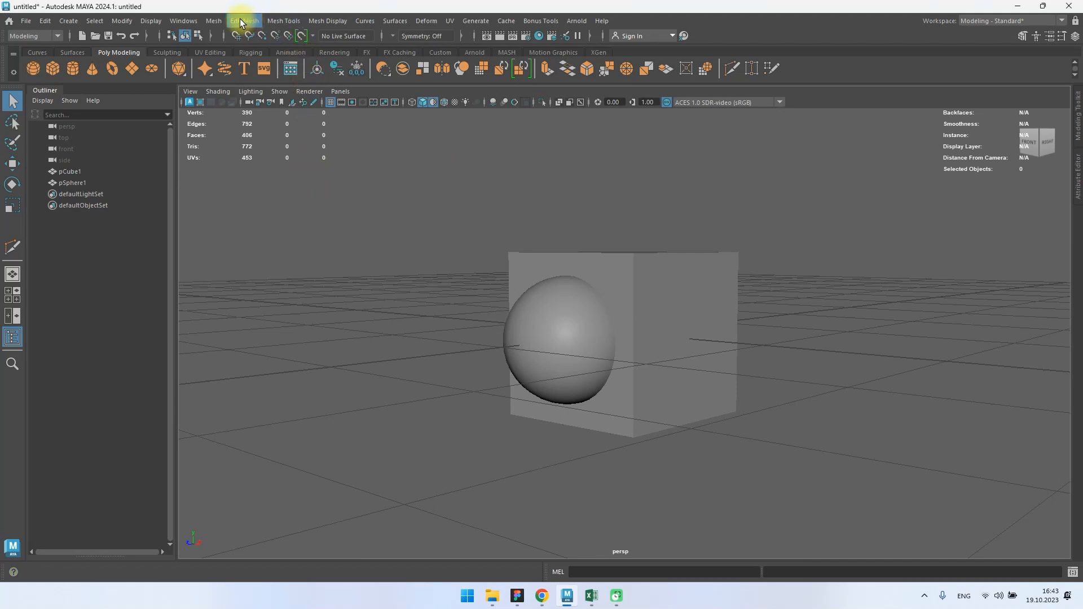
# Detach the Booleans command list as a floating window beside the outliner, over the edge of the viewport
pyautogui.click(213, 21)
pyautogui.moveTo(248, 52)
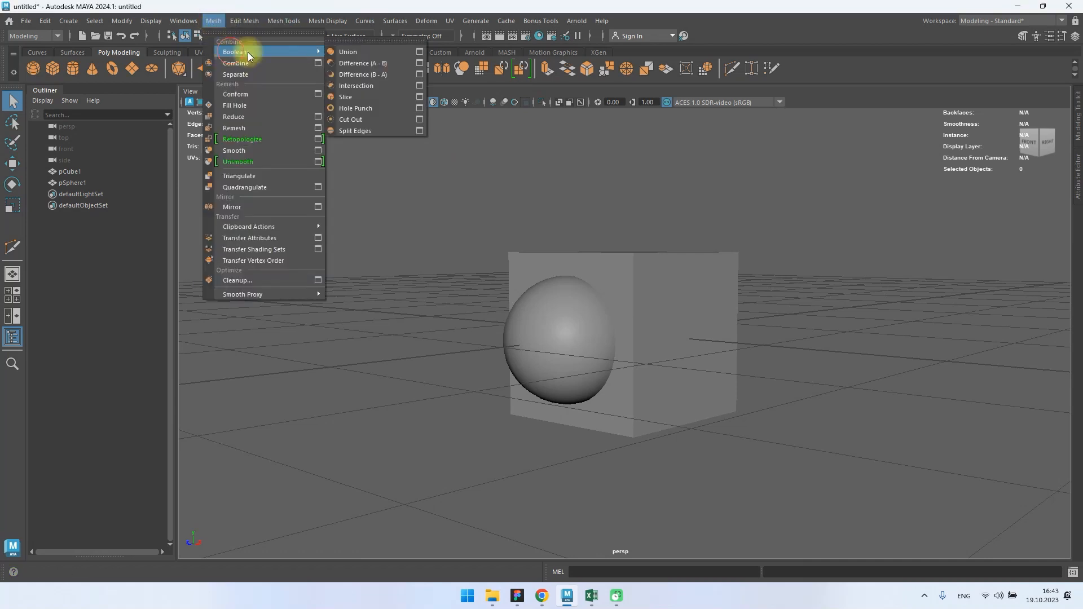
pyautogui.click(401, 41)
pyautogui.moveTo(377, 37); pyautogui.dragTo(237, 181)
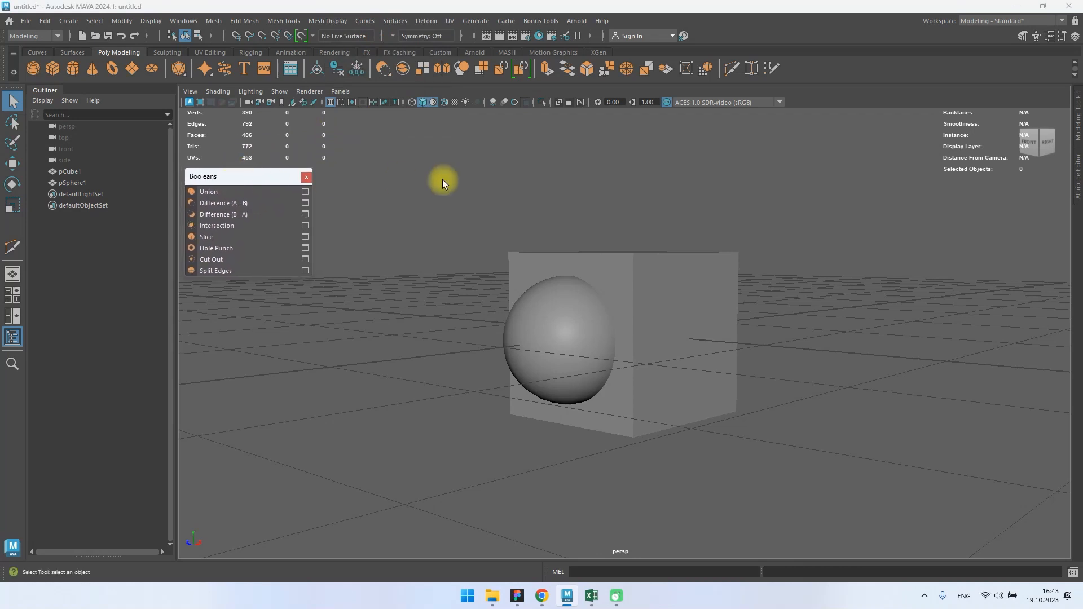
# Examine how the sphere intersects the cube in wireframe and shaded display
pyautogui.click(567, 316)
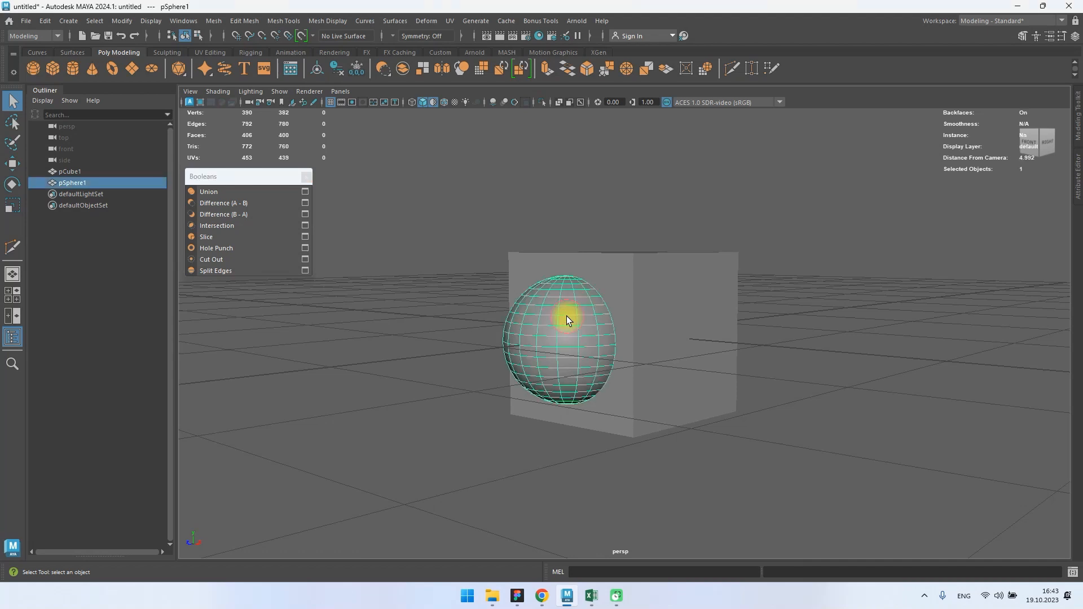
pyautogui.press('f')
pyautogui.keyDown('alt'); pyautogui.moveTo(695, 333); pyautogui.dragTo(504, 275, button='right'); pyautogui.keyUp('alt')
pyautogui.keyDown('alt'); pyautogui.moveTo(504, 275); pyautogui.dragTo(525, 346); pyautogui.keyUp('alt')
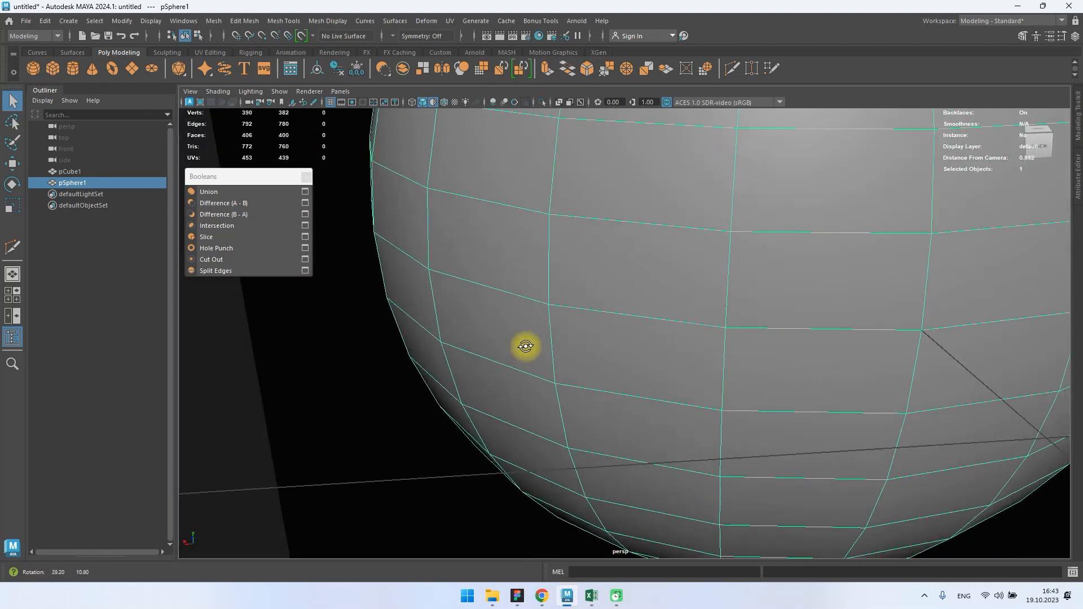
pyautogui.press('4')
pyautogui.keyDown('alt'); pyautogui.moveTo(631, 394); pyautogui.dragTo(583, 169, button='right'); pyautogui.keyUp('alt')
pyautogui.moveTo(583, 169)
pyautogui.keyDown('alt'); pyautogui.mouseDown()
pyautogui.moveTo(722, 290)
pyautogui.moveTo(767, 285)
pyautogui.moveTo(771, 302)
pyautogui.moveTo(721, 358)
pyautogui.moveTo(725, 334)
pyautogui.mouseUp(); pyautogui.keyUp('alt')
pyautogui.press('5')
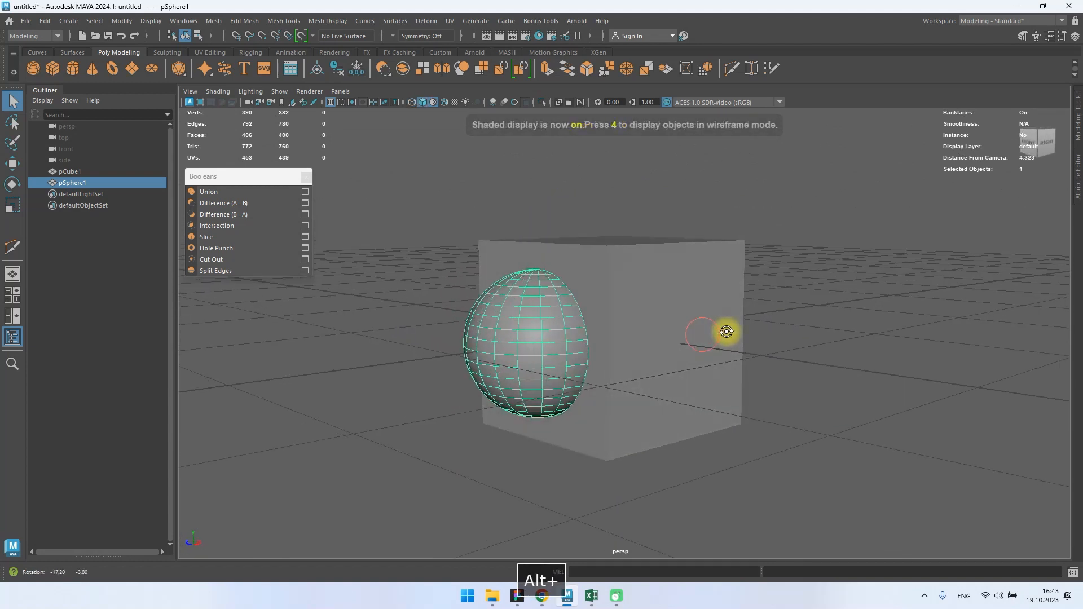
pyautogui.click(810, 326)
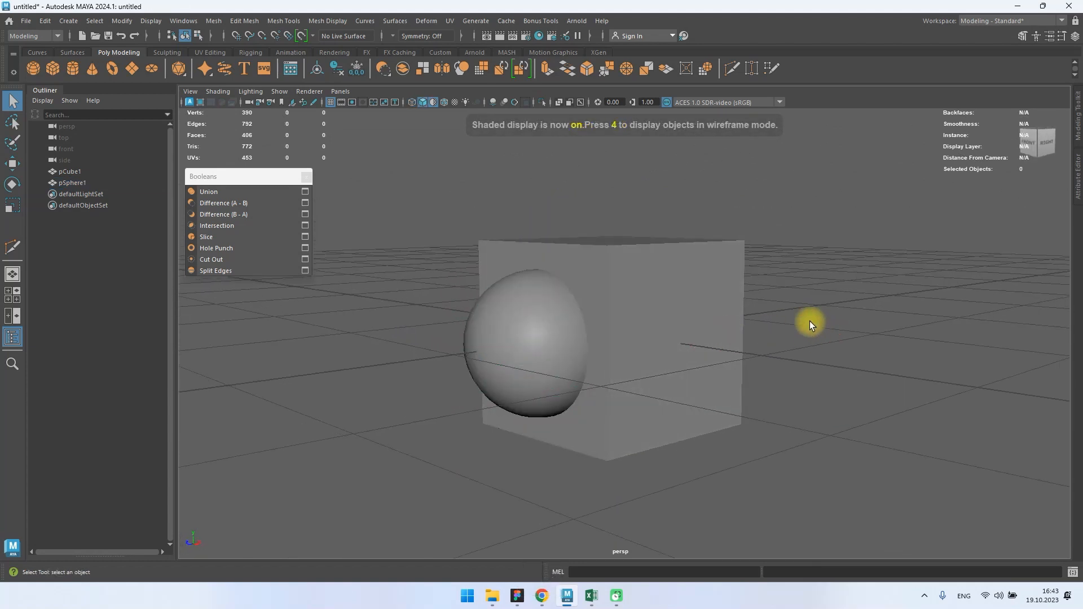
# Combine the cube and the sphere with a Boolean Union
pyautogui.click(509, 241)
pyautogui.keyDown('shift'); pyautogui.click(524, 327); pyautogui.keyUp('shift')
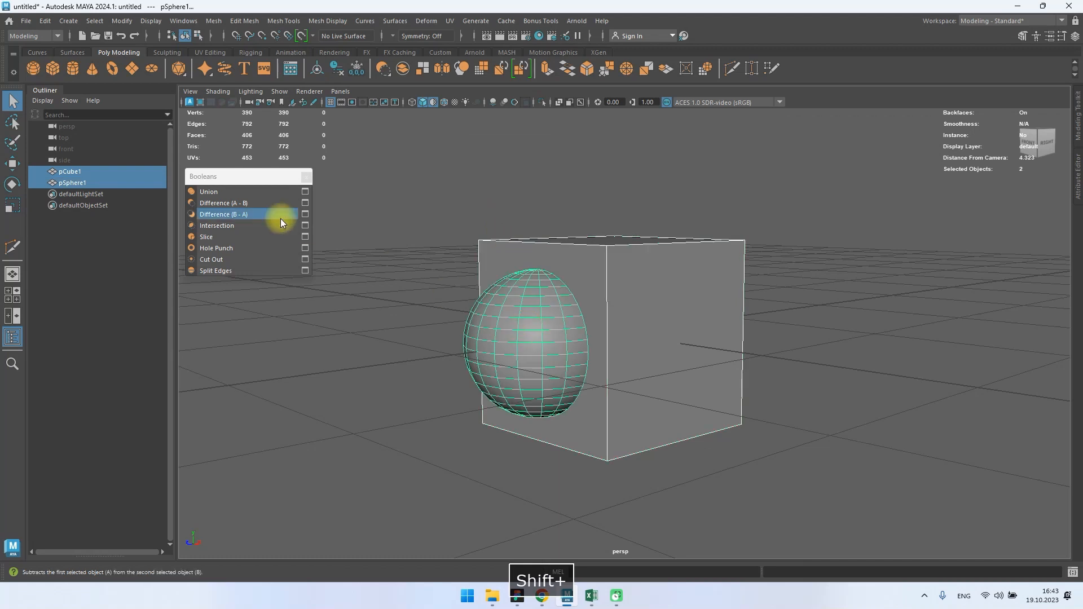
pyautogui.click(224, 192)
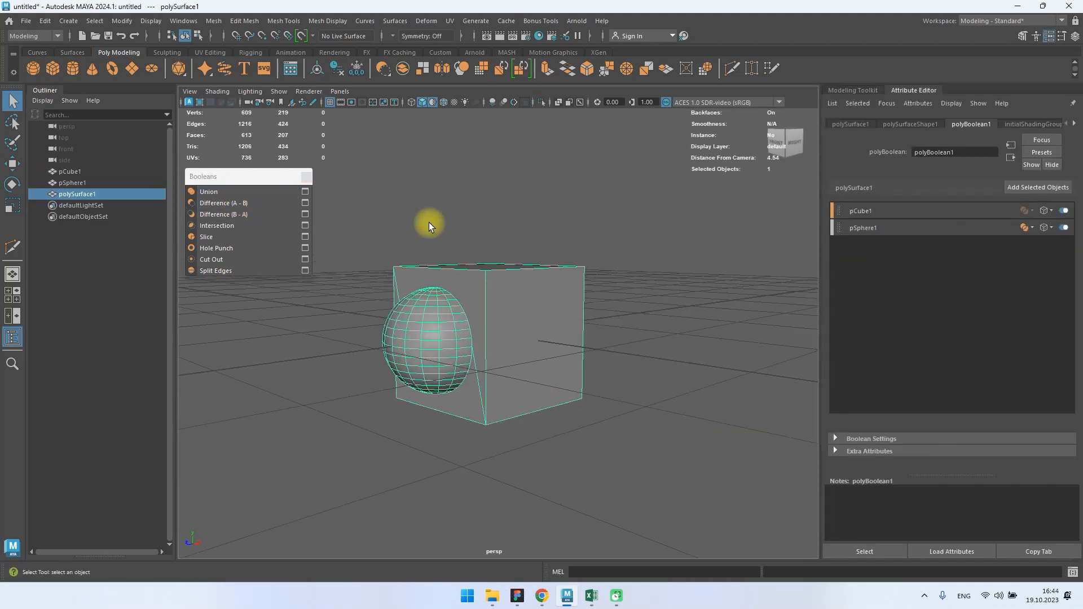
# Duplicate the united mesh and place the copy beside the original along the X axis
pyautogui.keyDown('alt'); pyautogui.moveTo(430, 255); pyautogui.dragTo(564, 276); pyautogui.keyUp('alt')
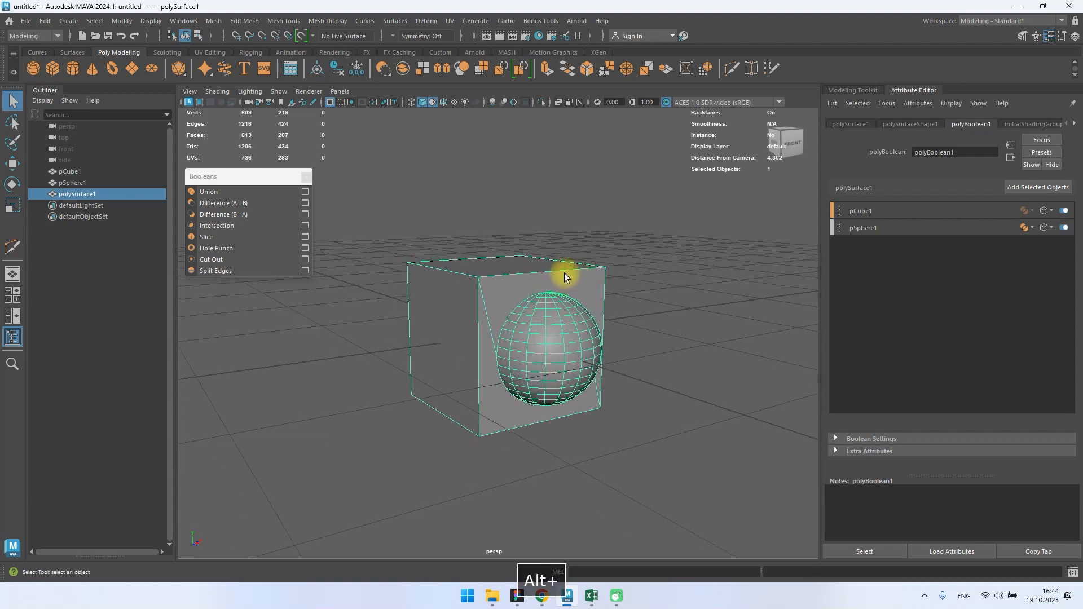
pyautogui.scroll(5, 499, 402)
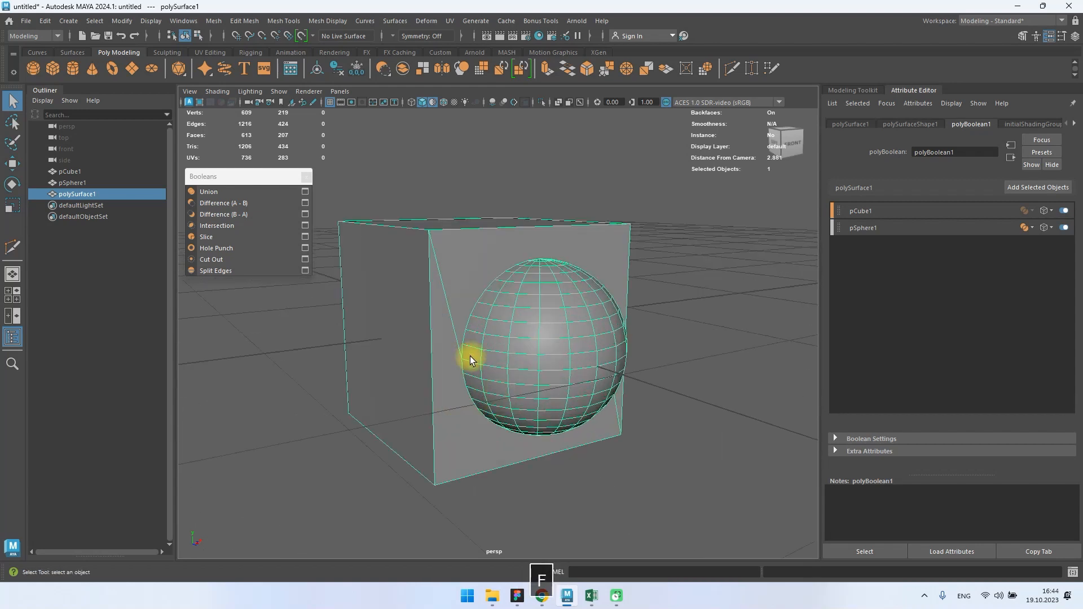
pyautogui.keyDown('alt'); pyautogui.moveTo(479, 379); pyautogui.dragTo(530, 227); pyautogui.keyUp('alt')
pyautogui.scroll(-5, 473, 139)
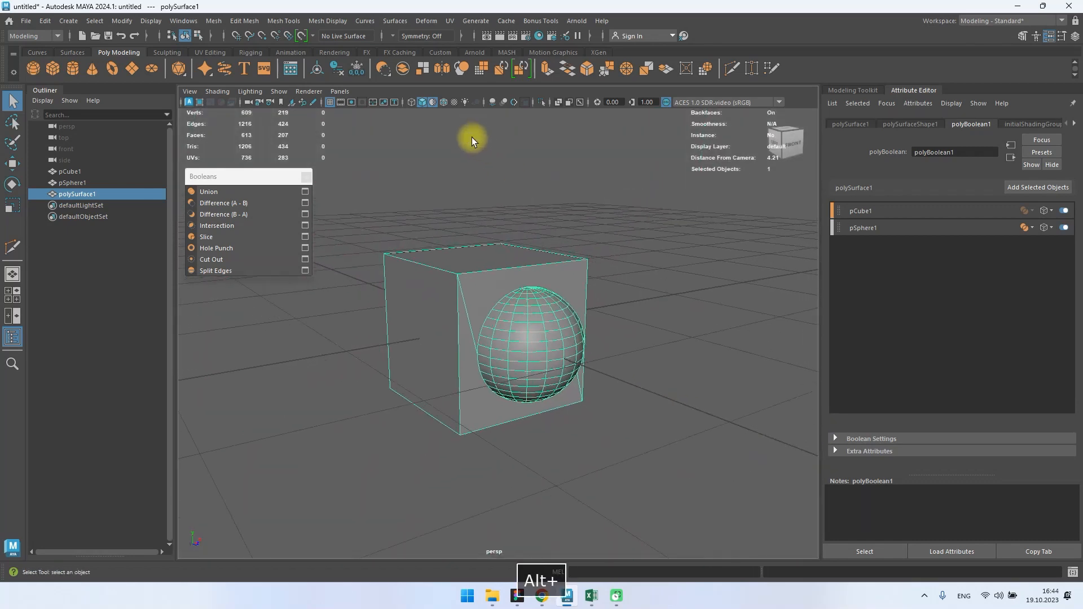
pyautogui.keyDown('alt'); pyautogui.moveTo(517, 285); pyautogui.dragTo(472, 272); pyautogui.keyUp('alt')
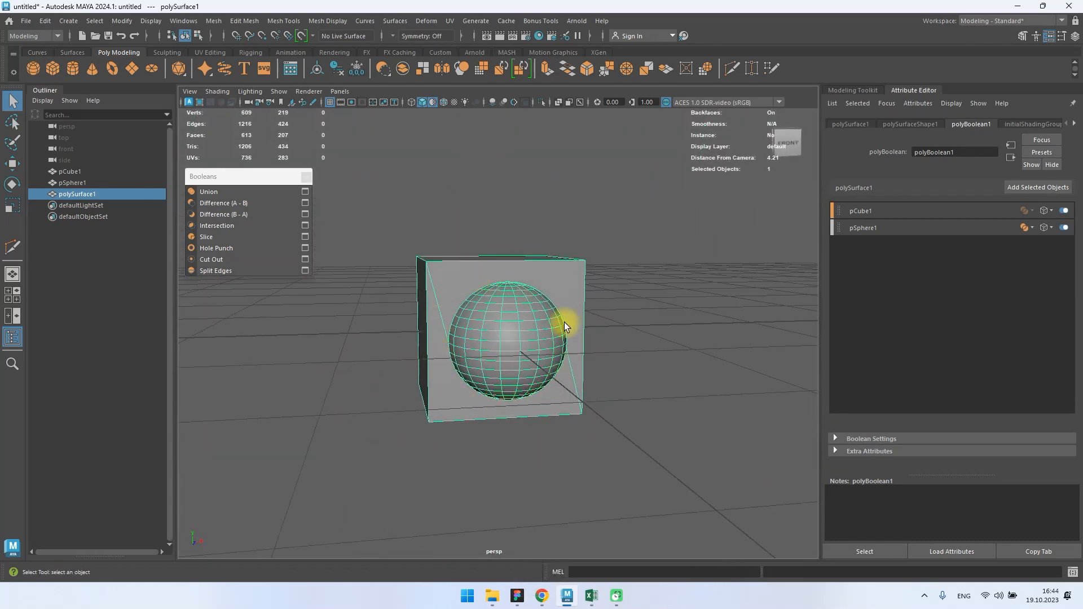
pyautogui.moveTo(447, 282)
pyautogui.keyDown('alt'); pyautogui.mouseDown()
pyautogui.moveTo(497, 355)
pyautogui.moveTo(476, 307)
pyautogui.moveTo(438, 264)
pyautogui.mouseUp(); pyautogui.keyUp('alt')
pyautogui.press('w')
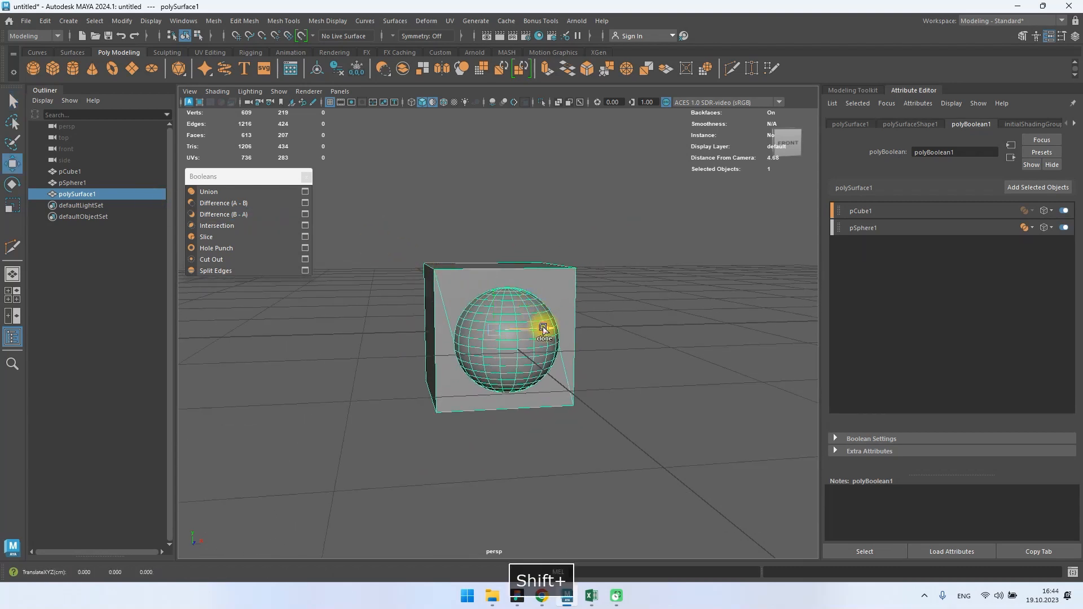
pyautogui.moveTo(543, 328)
pyautogui.keyDown('shift'); pyautogui.mouseDown()
pyautogui.moveTo(764, 316)
pyautogui.moveTo(777, 328)
pyautogui.mouseUp(); pyautogui.keyUp('shift')
pyautogui.press('f')
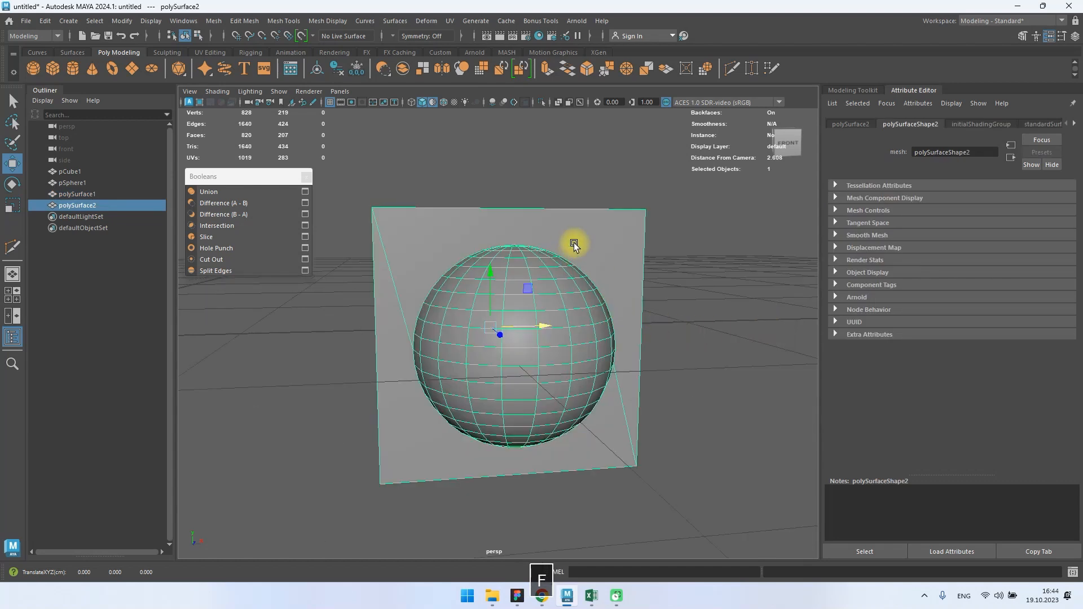
# Cut edges with Multi-Cut from the copy's sphere outline to the nearby upper corner of the cube's front face
pyautogui.keyDown('alt'); pyautogui.moveTo(574, 244); pyautogui.dragTo(576, 310); pyautogui.keyUp('alt')
pyautogui.keyDown('shift'); pyautogui.moveTo(577, 246); pyautogui.dragTo(515, 249, button='right'); pyautogui.keyUp('shift')
pyautogui.click(473, 231)
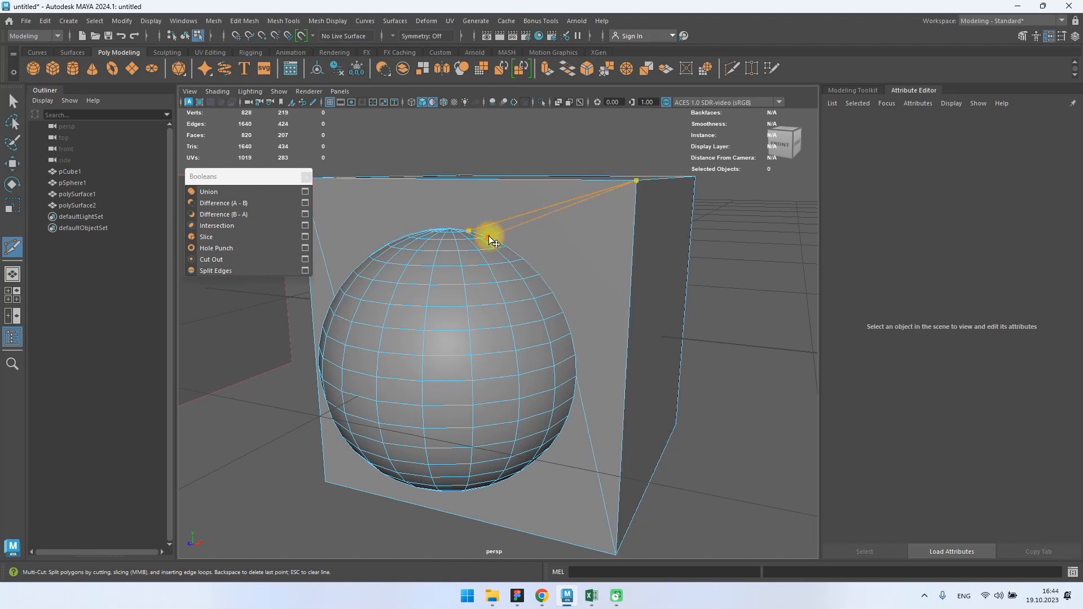
pyautogui.click(489, 237)
pyautogui.rightClick(530, 237)
pyautogui.click(508, 247)
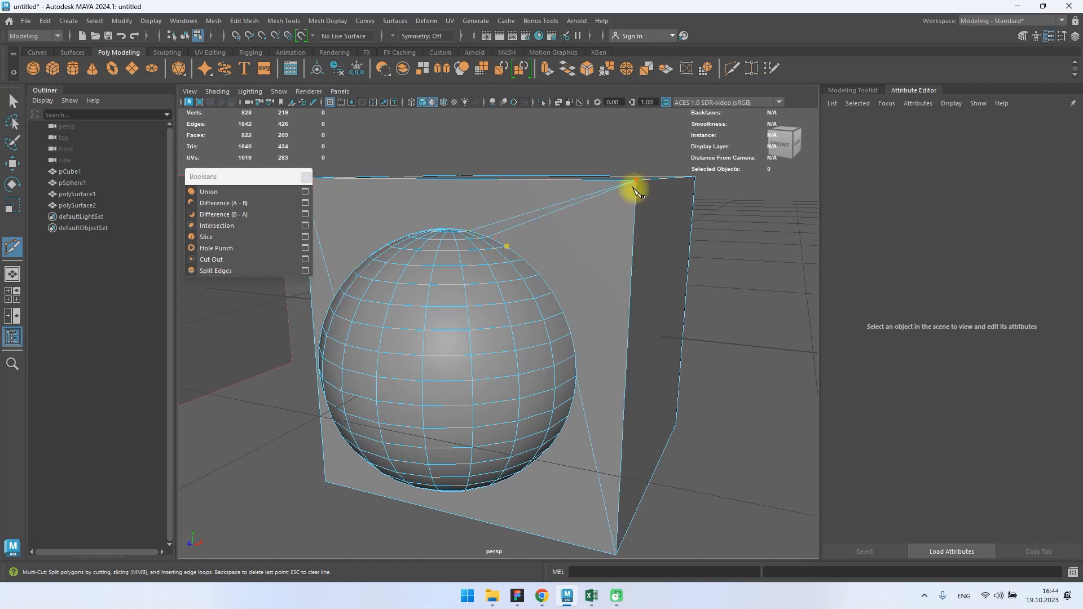
pyautogui.click(527, 256)
pyautogui.press('q')
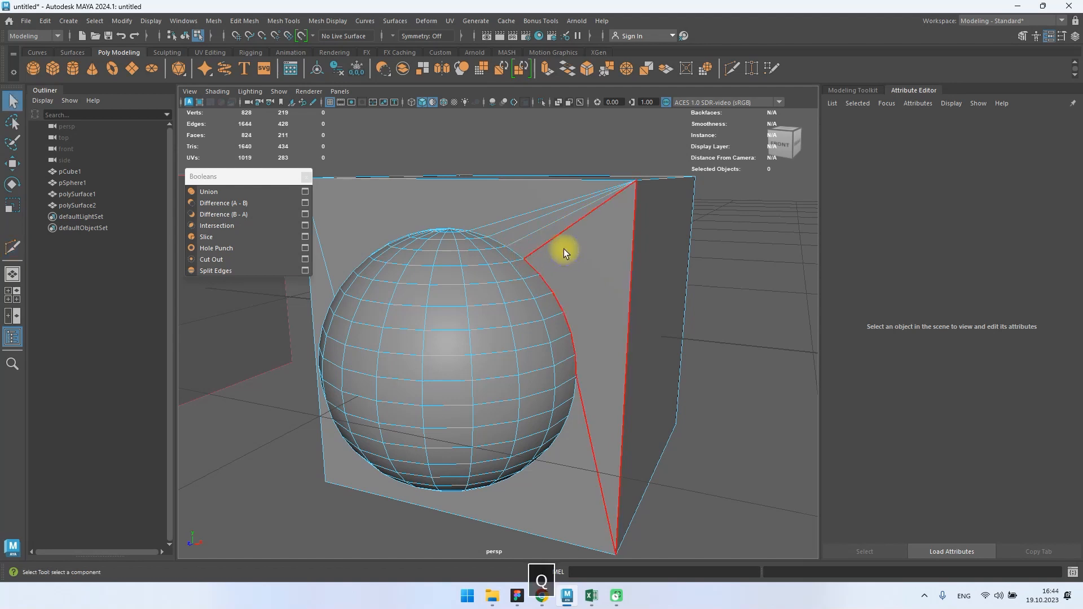
# Triangulate the remaining front faces around the sphere on the copied mesh
pyautogui.keyDown('alt'); pyautogui.moveTo(587, 304); pyautogui.dragTo(550, 257, button='right'); pyautogui.keyUp('alt')
pyautogui.moveTo(549, 258); pyautogui.dragTo(556, 289, button='right')
pyautogui.click(557, 291)
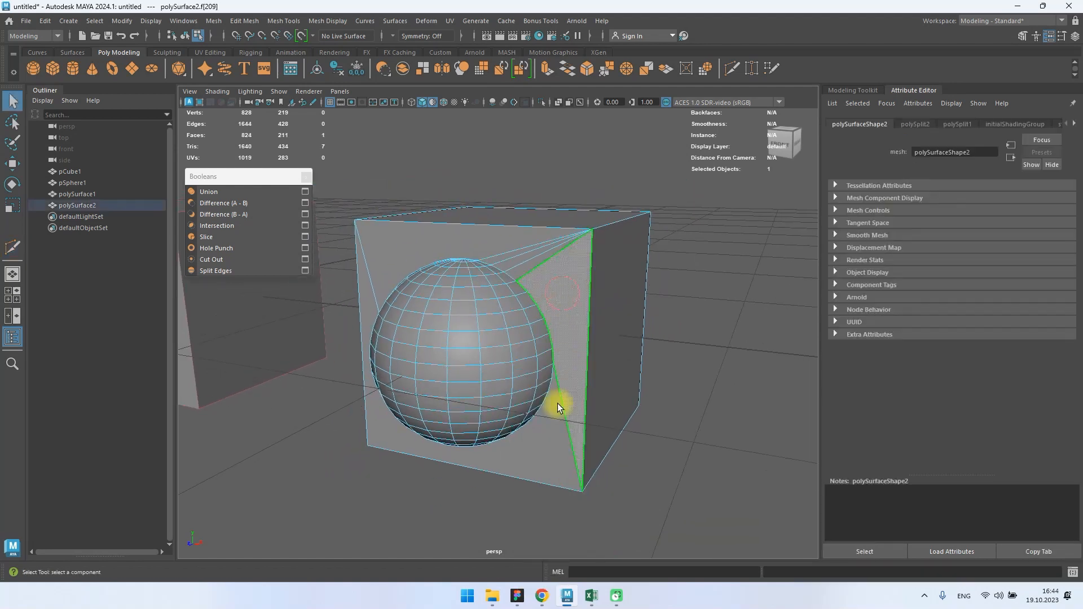
pyautogui.keyDown('shift'); pyautogui.click(536, 444); pyautogui.keyUp('shift')
pyautogui.keyDown('shift'); pyautogui.click(426, 237); pyautogui.keyUp('shift')
pyautogui.click(213, 21)
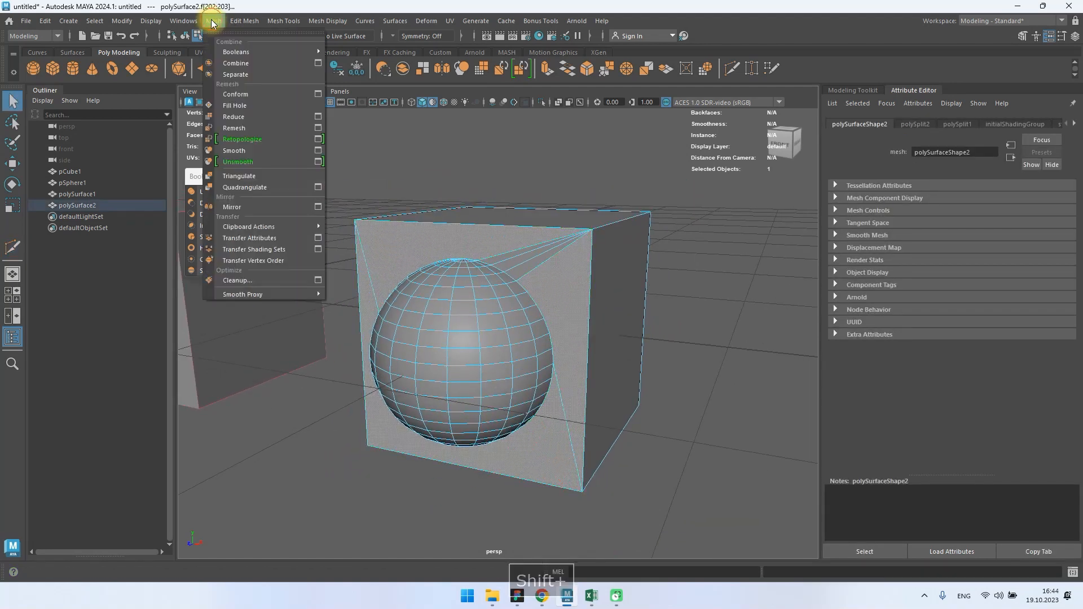
pyautogui.click(266, 177)
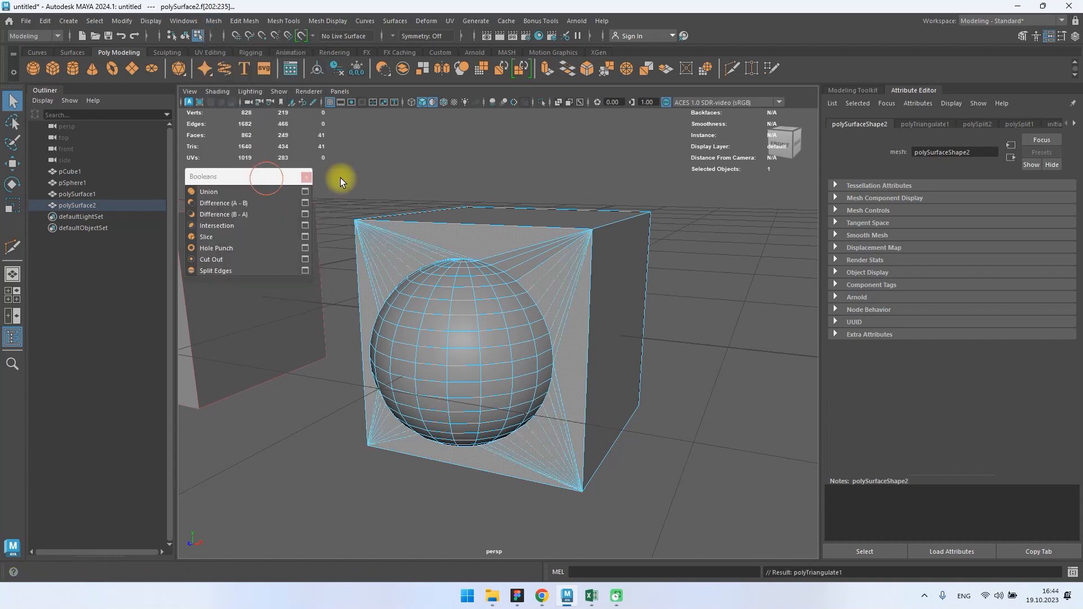
pyautogui.click(556, 194)
pyautogui.keyDown('alt'); pyautogui.moveTo(556, 194); pyautogui.dragTo(604, 187); pyautogui.keyUp('alt')
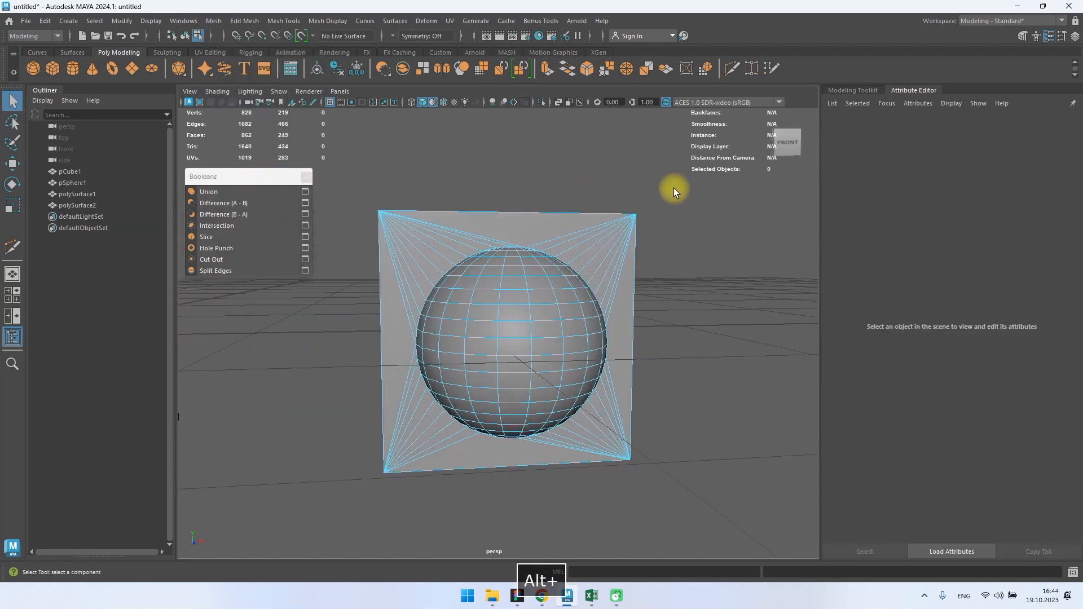
# Return to object mode, then show polySurface1's Boolean attributes and the operation types available for its sphere input
pyautogui.click(912, 90)
pyautogui.moveTo(694, 236); pyautogui.dragTo(727, 226, button='right')
pyautogui.keyDown('alt'); pyautogui.moveTo(709, 363); pyautogui.dragTo(487, 176, button='right'); pyautogui.keyUp('alt')
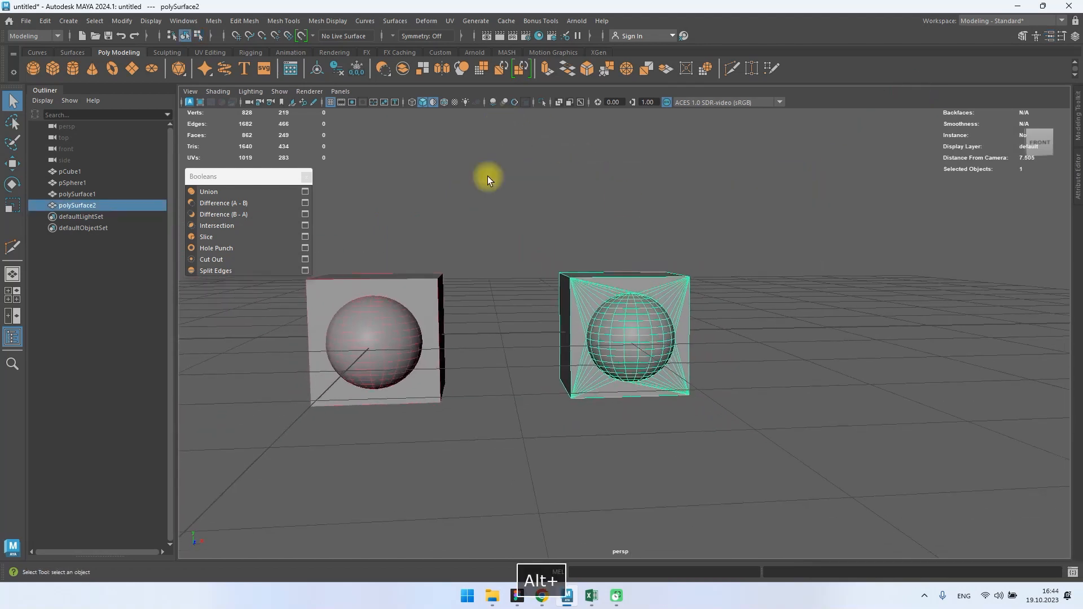
pyautogui.keyDown('alt'); pyautogui.moveTo(487, 176); pyautogui.dragTo(628, 274); pyautogui.keyUp('alt')
pyautogui.click(117, 195)
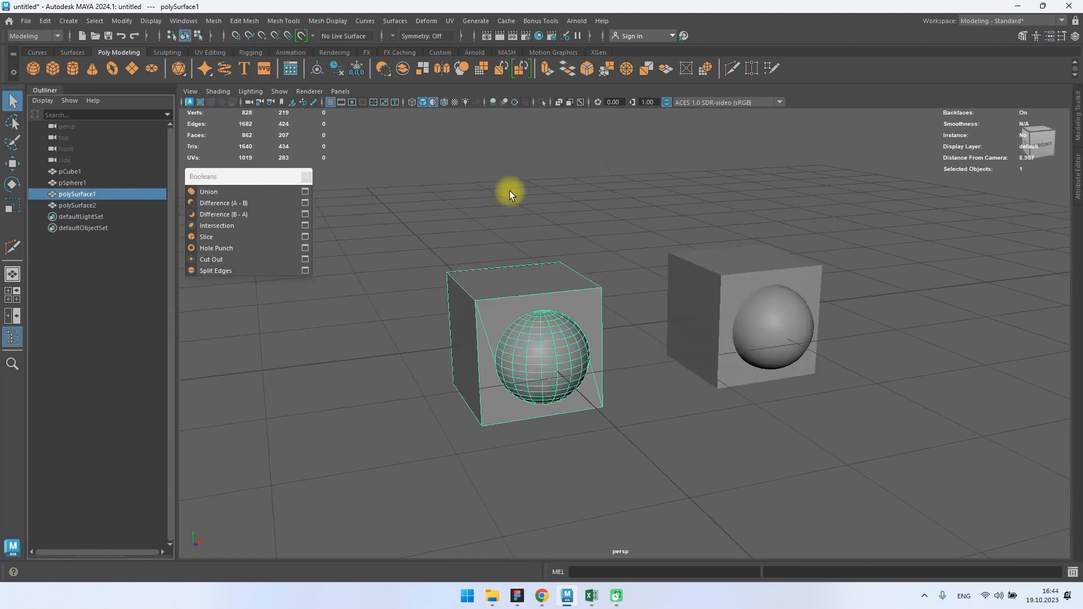
pyautogui.hotkey('ctrl', 'a')
pyautogui.click(978, 126)
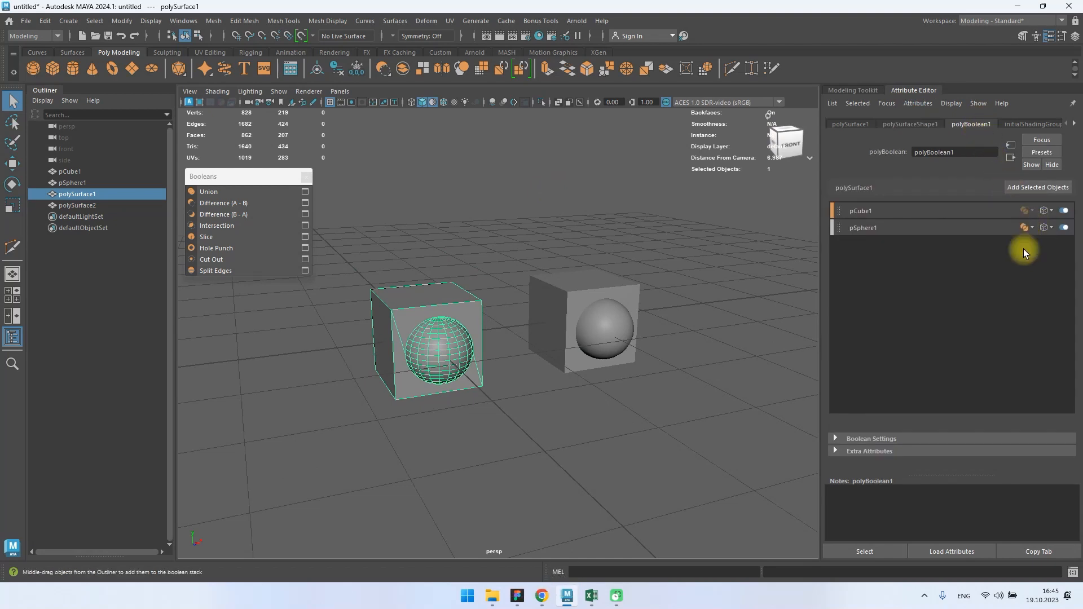
pyautogui.click(1028, 226)
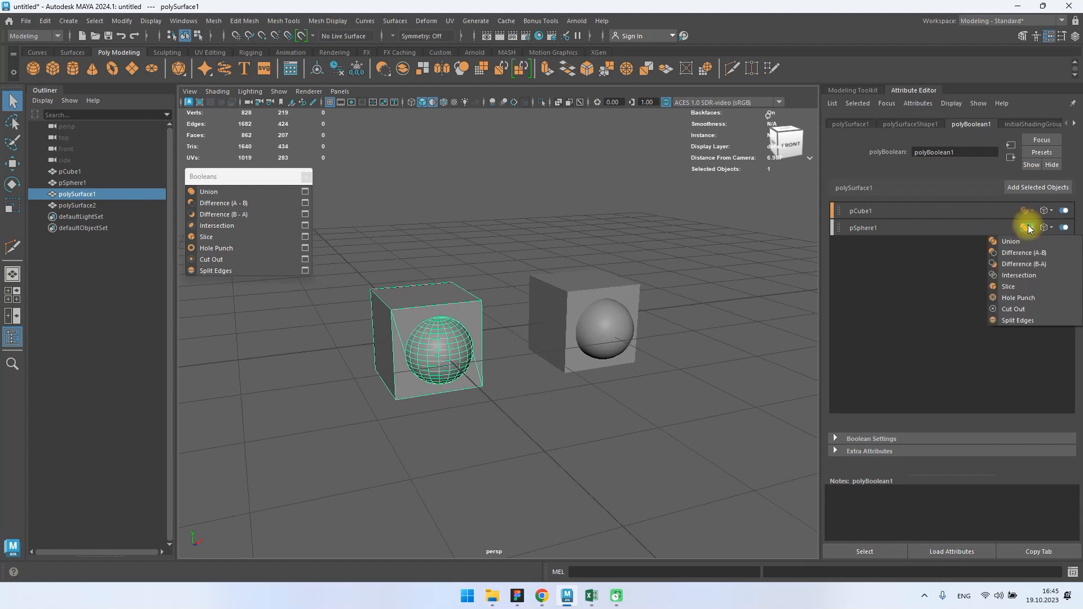
pyautogui.click(87, 173)
# Try moving the Boolean's sphere input around in the cube, then undo the moves
pyautogui.click(85, 182)
pyautogui.press('f')
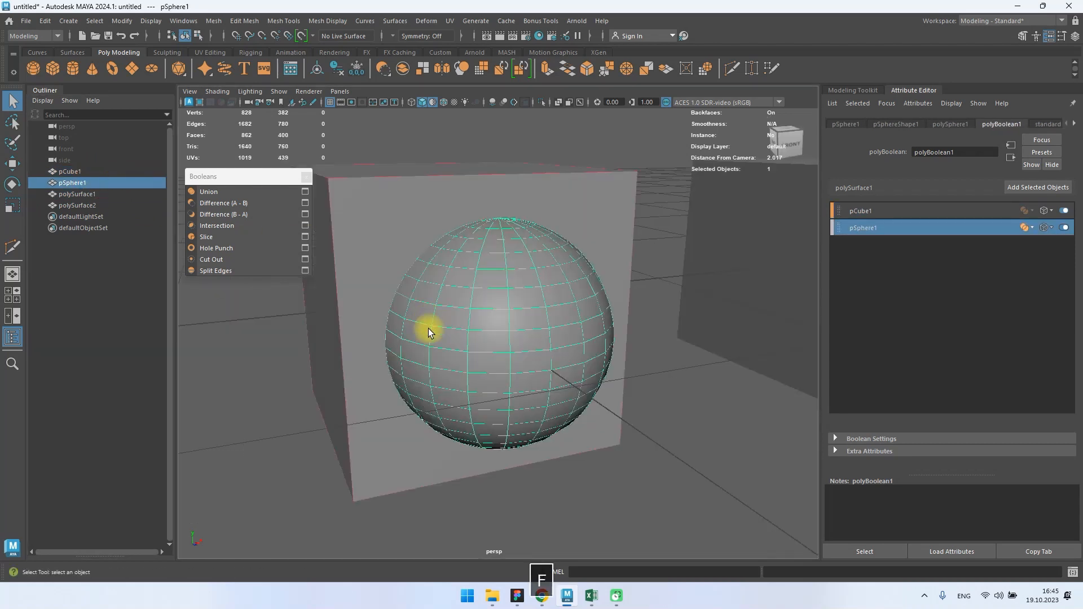
pyautogui.keyDown('alt'); pyautogui.moveTo(534, 367); pyautogui.dragTo(554, 316); pyautogui.keyUp('alt')
pyautogui.press('w')
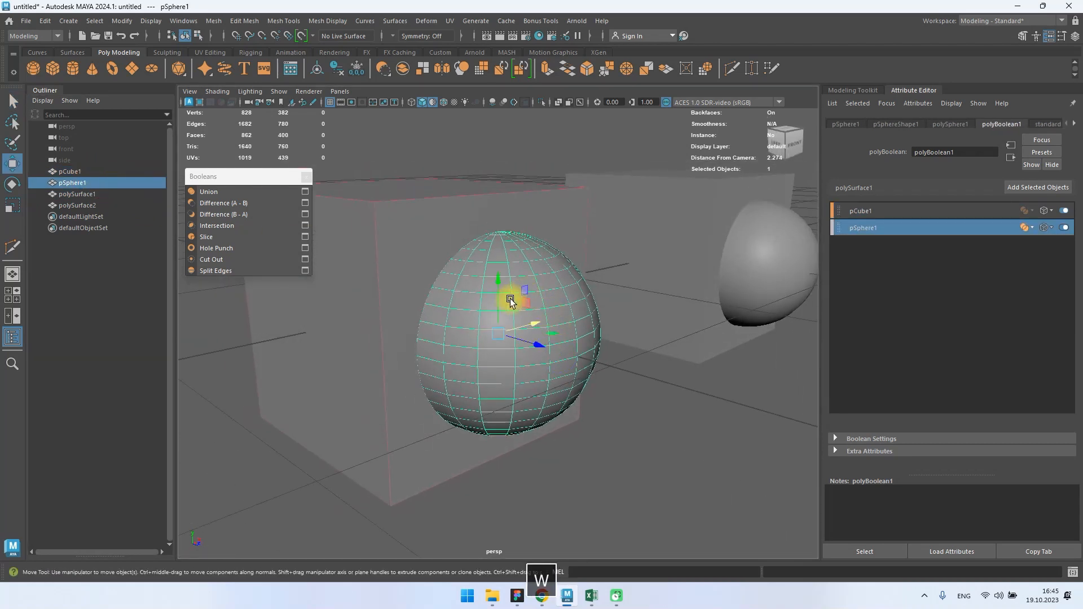
pyautogui.moveTo(497, 291); pyautogui.dragTo(645, 315)
pyautogui.press('z')
pyautogui.press('z')
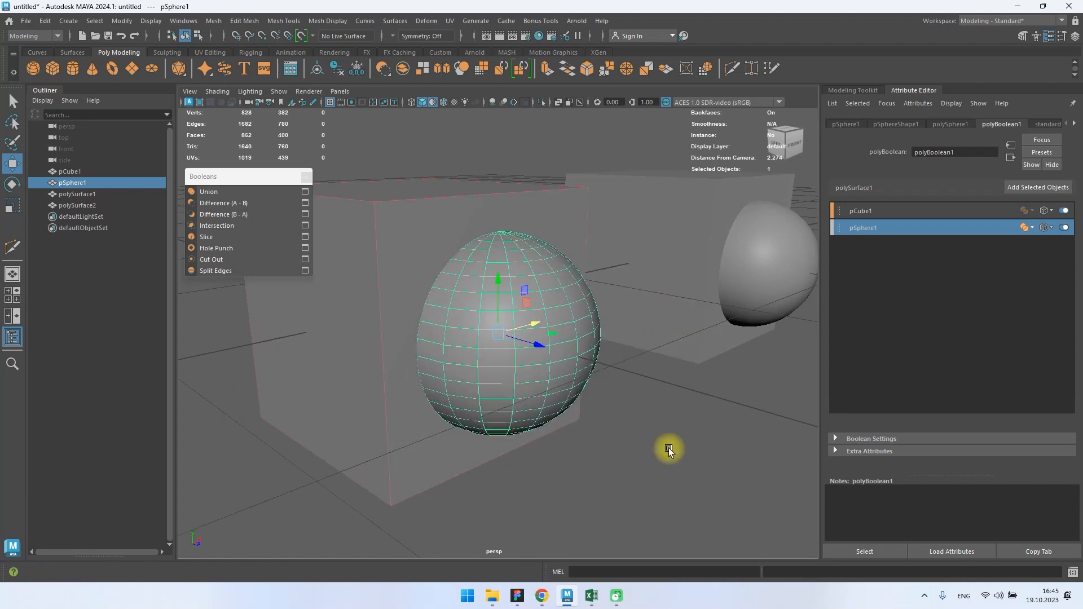
pyautogui.keyDown('alt'); pyautogui.moveTo(669, 448); pyautogui.dragTo(684, 432); pyautogui.keyUp('alt')
pyautogui.keyDown('alt'); pyautogui.moveTo(686, 394); pyautogui.dragTo(652, 289); pyautogui.keyUp('alt')
pyautogui.press('q')
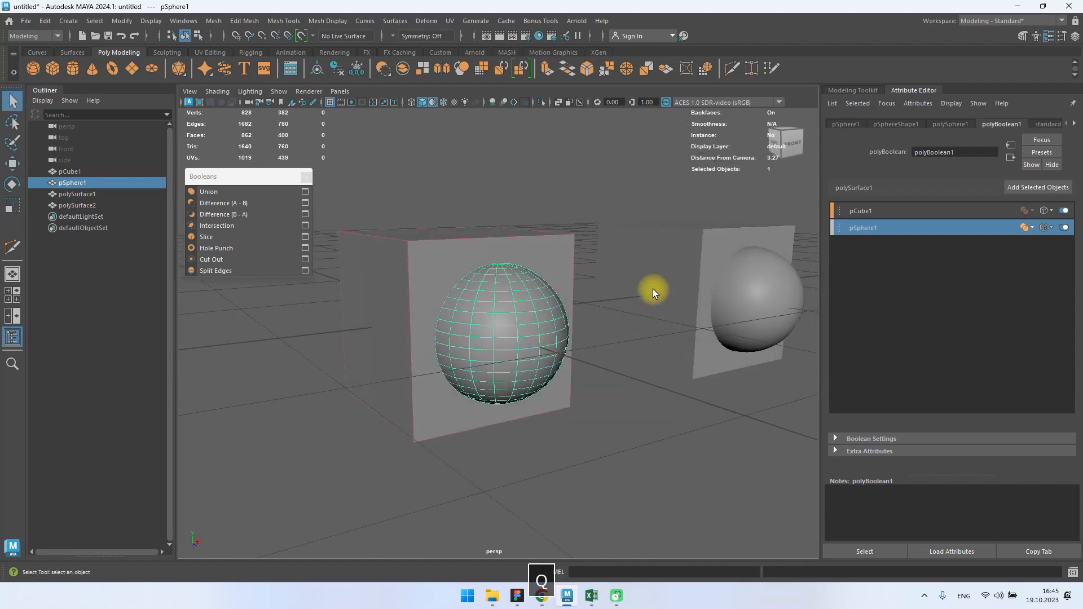
# Change the sphere input's operation in polySurface1's Boolean to Difference (A-B)
pyautogui.click(79, 194)
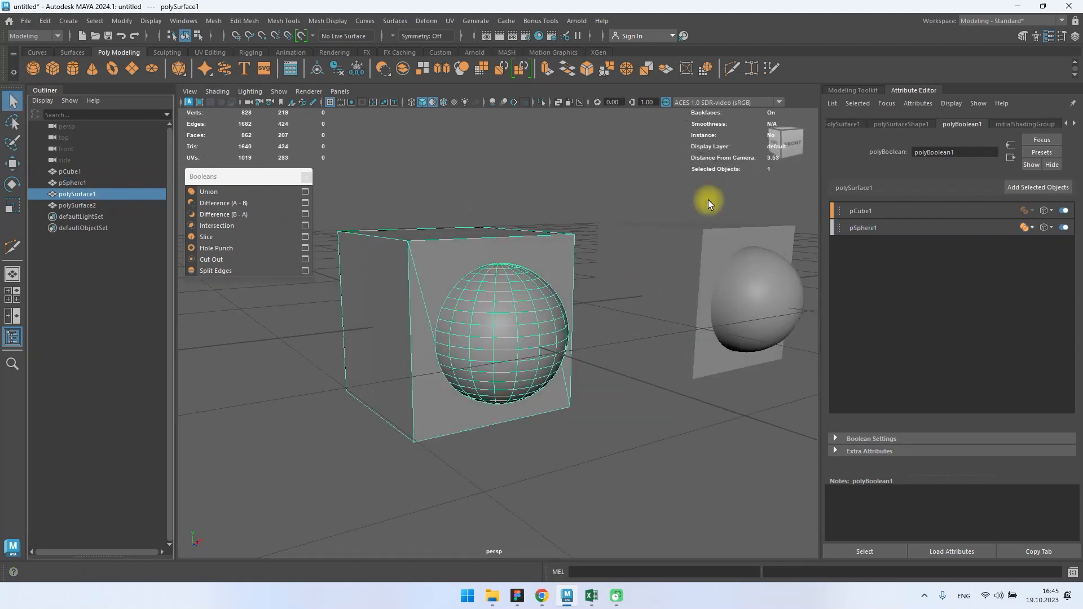
pyautogui.click(1025, 229)
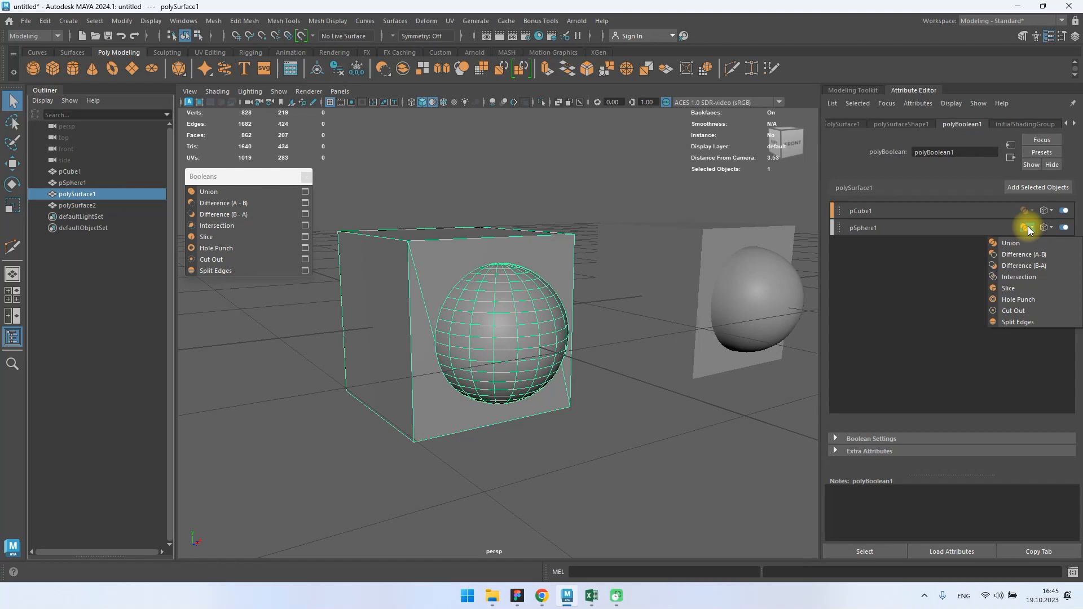
pyautogui.click(1027, 255)
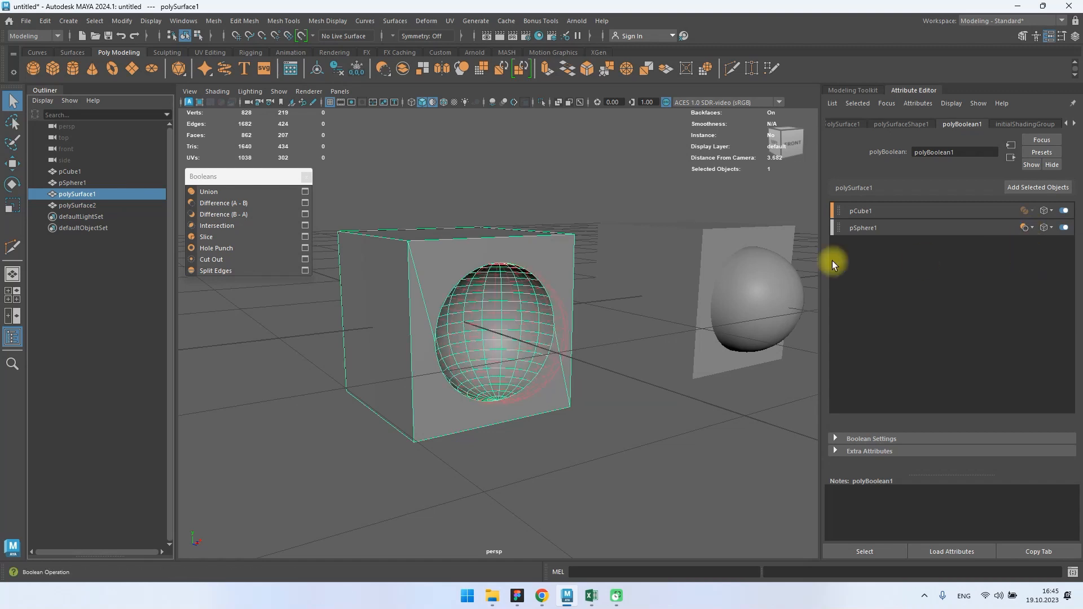
# Try repositioning the subtracting sphere inside the cube, then undo the moves
pyautogui.click(76, 183)
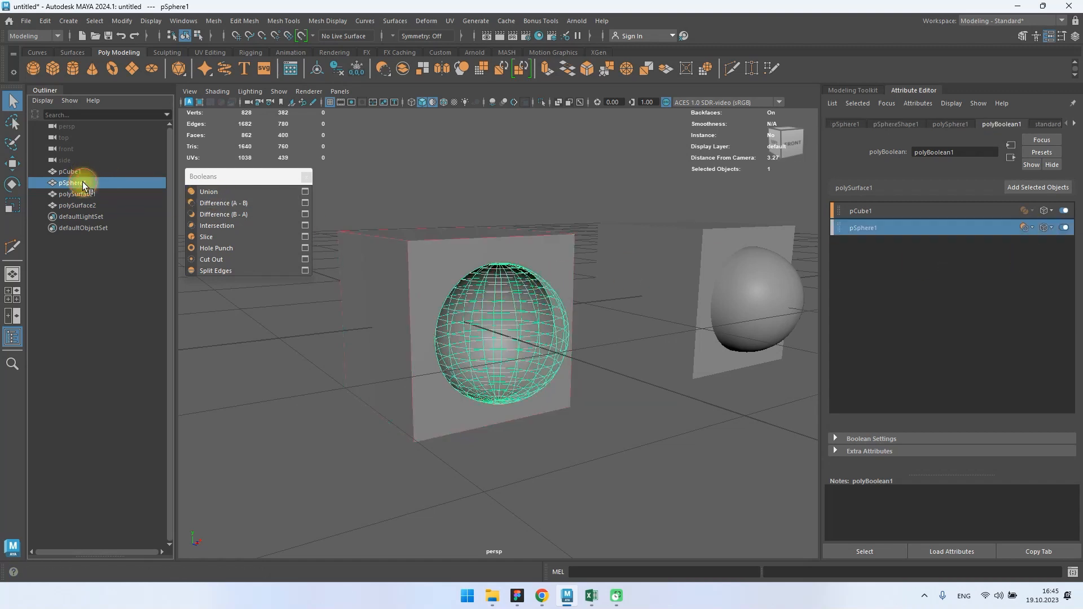
pyautogui.press('w')
pyautogui.moveTo(533, 311); pyautogui.dragTo(510, 332)
pyautogui.press('z')
pyautogui.press('z')
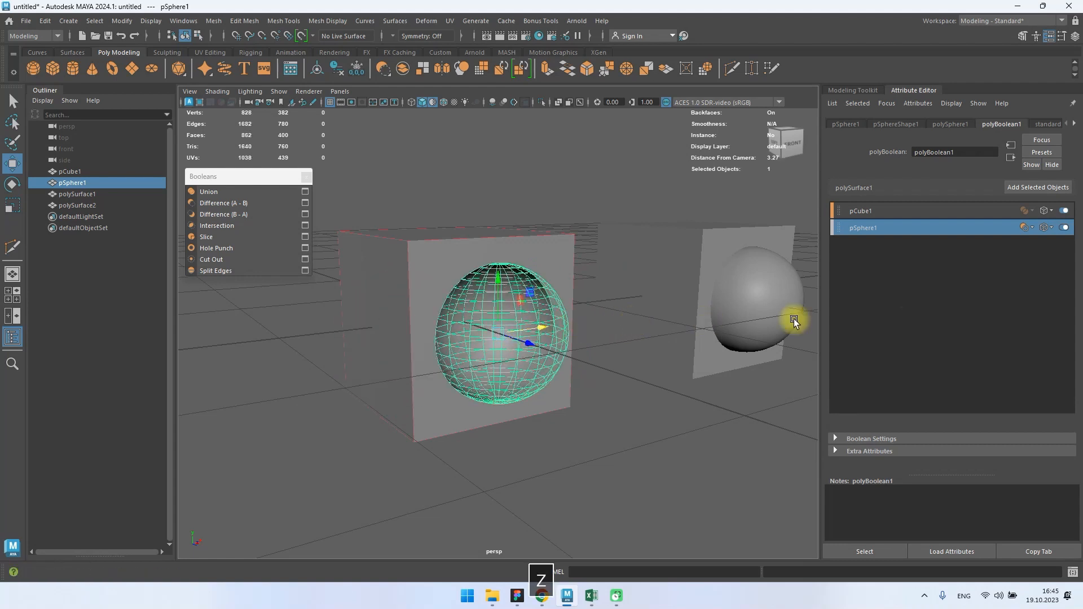
# Undo the last move of polySurface1 and duplicate its Cut Out result along X to the far end of the row
pyautogui.click(62, 193)
pyautogui.click(1028, 228)
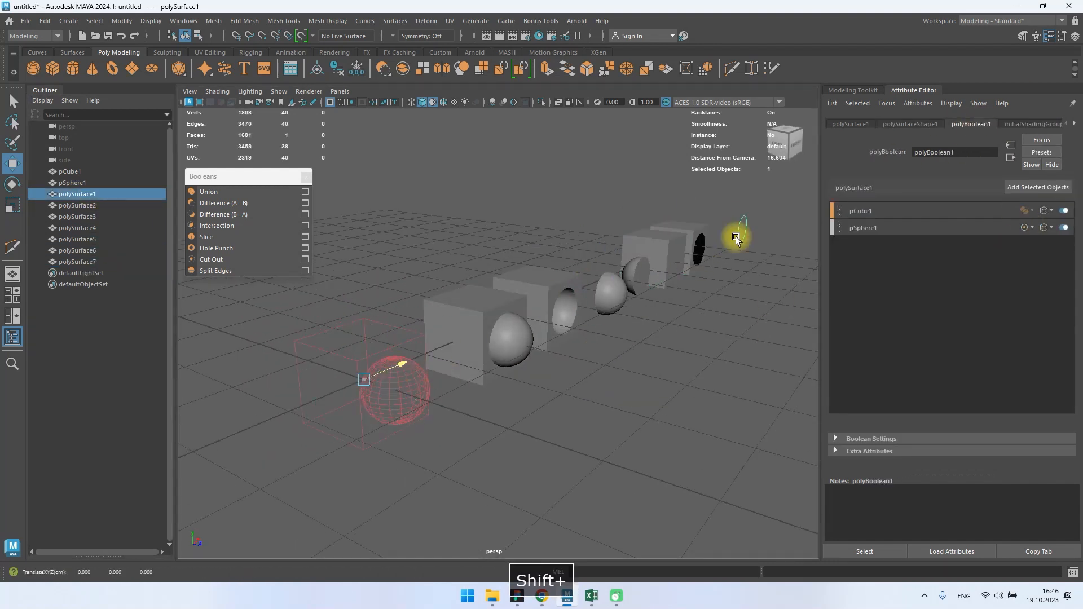
pyautogui.hotkey('ctrl', 'z')
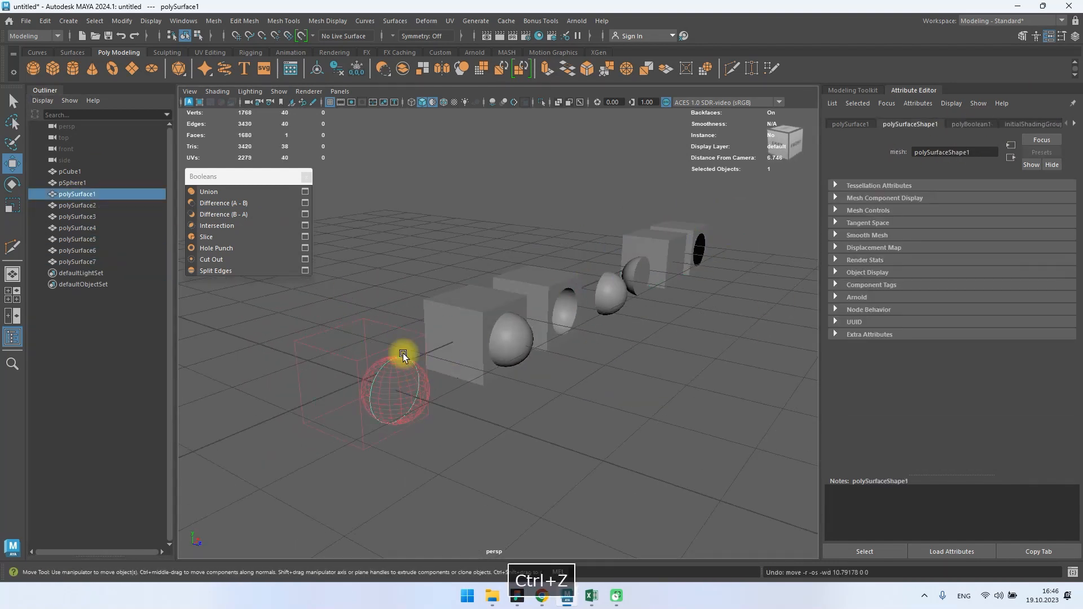
pyautogui.press('w')
pyautogui.keyDown('shift'); pyautogui.moveTo(402, 364); pyautogui.dragTo(737, 238); pyautogui.keyUp('shift')
# Set the sphere input's operation to Split Edges and place a copy of the result along X at the row's end
pyautogui.click(78, 194)
pyautogui.click(971, 124)
pyautogui.click(1028, 227)
pyautogui.click(1036, 327)
pyautogui.press('w')
pyautogui.keyDown('shift'); pyautogui.moveTo(399, 369); pyautogui.dragTo(710, 360); pyautogui.keyUp('shift')
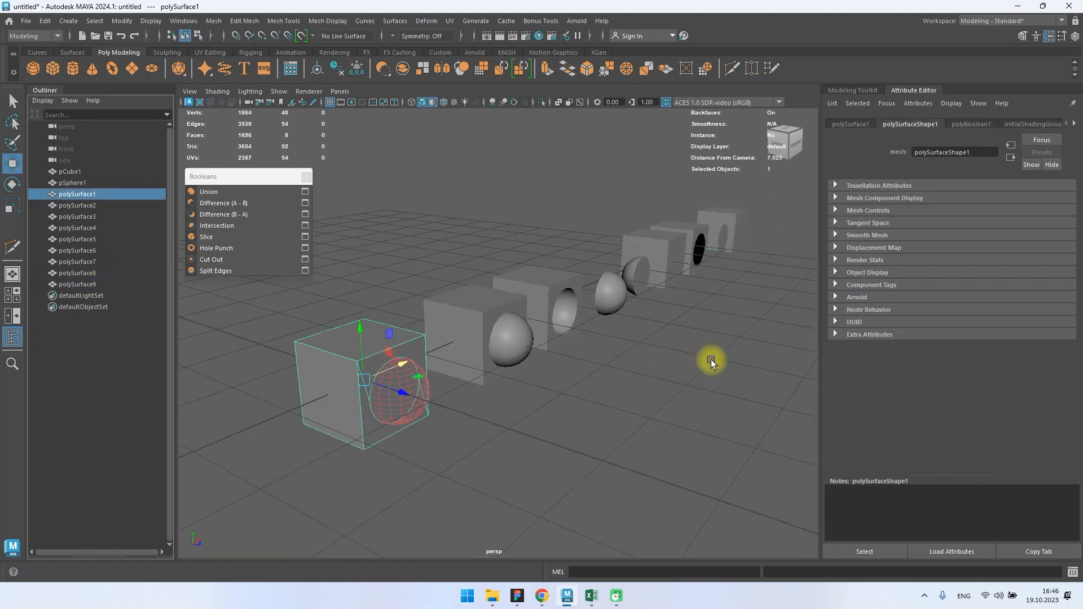
# Examine the first Boolean results in the row up close, including the Difference (A-B) cube with its spherical hollow
pyautogui.press('q')
pyautogui.click(711, 360)
pyautogui.keyDown('alt'); pyautogui.moveTo(713, 351); pyautogui.dragTo(682, 263, button='right'); pyautogui.keyUp('alt')
pyautogui.keyDown('alt'); pyautogui.moveTo(682, 263); pyautogui.dragTo(612, 264); pyautogui.keyUp('alt')
pyautogui.keyDown('alt'); pyautogui.moveTo(674, 358); pyautogui.dragTo(653, 300, button='right'); pyautogui.keyUp('alt')
pyautogui.keyDown('alt'); pyautogui.moveTo(653, 300); pyautogui.dragTo(500, 323, button='middle'); pyautogui.keyUp('alt')
pyautogui.keyDown('alt'); pyautogui.moveTo(500, 323); pyautogui.dragTo(637, 506, button='right'); pyautogui.keyUp('alt')
pyautogui.keyDown('alt'); pyautogui.moveTo(459, 366); pyautogui.dragTo(582, 302, button='middle'); pyautogui.keyUp('alt')
pyautogui.click(341, 346)
pyautogui.press('f')
pyautogui.keyDown('alt'); pyautogui.moveTo(658, 359); pyautogui.dragTo(542, 336, button='middle'); pyautogui.keyUp('alt')
pyautogui.click(542, 337)
pyautogui.keyDown('alt'); pyautogui.moveTo(581, 346); pyautogui.dragTo(666, 321); pyautogui.keyUp('alt')
pyautogui.keyDown('alt'); pyautogui.moveTo(666, 320); pyautogui.dragTo(523, 458, button='middle'); pyautogui.keyUp('alt')
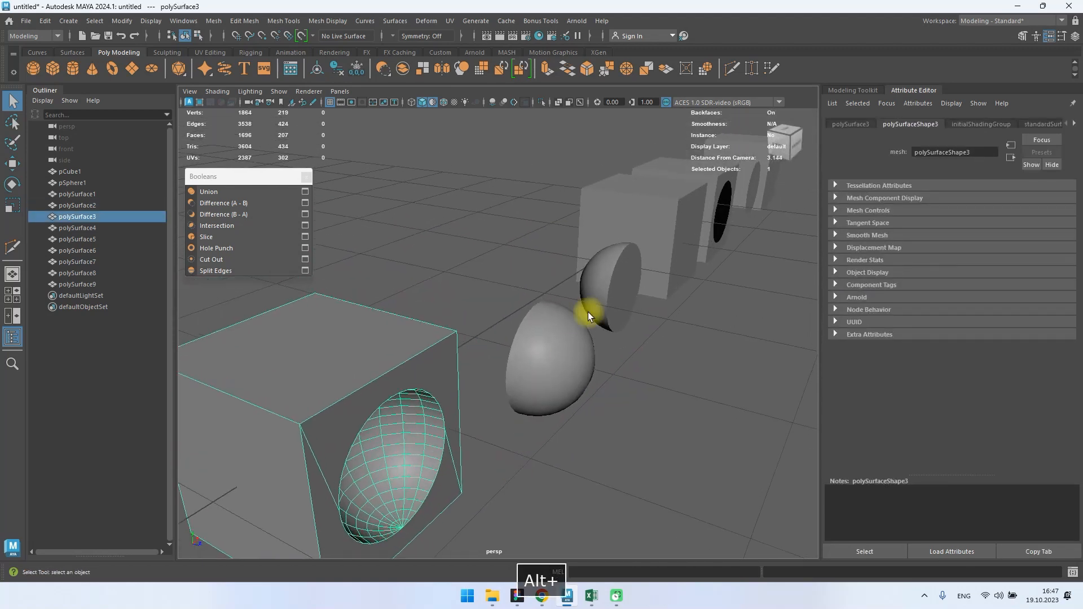
# Examine the remaining results in the row, from the sphere pieces to the punched cube and the Cut Out disc
pyautogui.keyDown('alt'); pyautogui.moveTo(587, 314); pyautogui.dragTo(607, 419, button='right'); pyautogui.keyUp('alt')
pyautogui.keyDown('alt'); pyautogui.moveTo(607, 419); pyautogui.dragTo(705, 423); pyautogui.keyUp('alt')
pyautogui.keyDown('alt'); pyautogui.moveTo(449, 393); pyautogui.dragTo(803, 353, button='middle'); pyautogui.keyUp('alt')
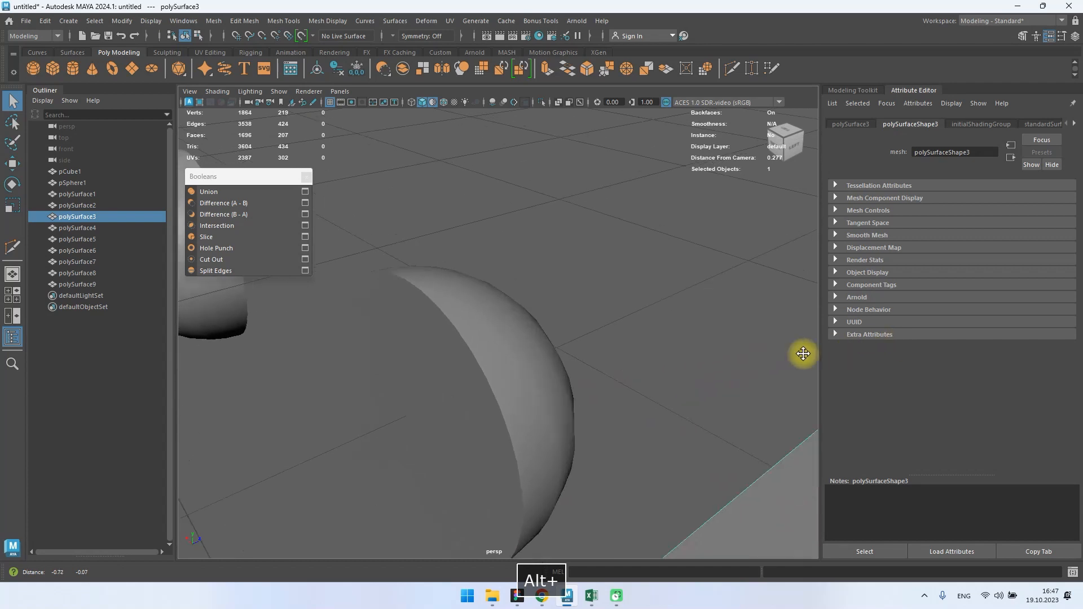
pyautogui.keyDown('alt'); pyautogui.moveTo(803, 353); pyautogui.dragTo(655, 356); pyautogui.keyUp('alt')
pyautogui.keyDown('alt'); pyautogui.moveTo(655, 355); pyautogui.dragTo(395, 327, button='middle'); pyautogui.keyUp('alt')
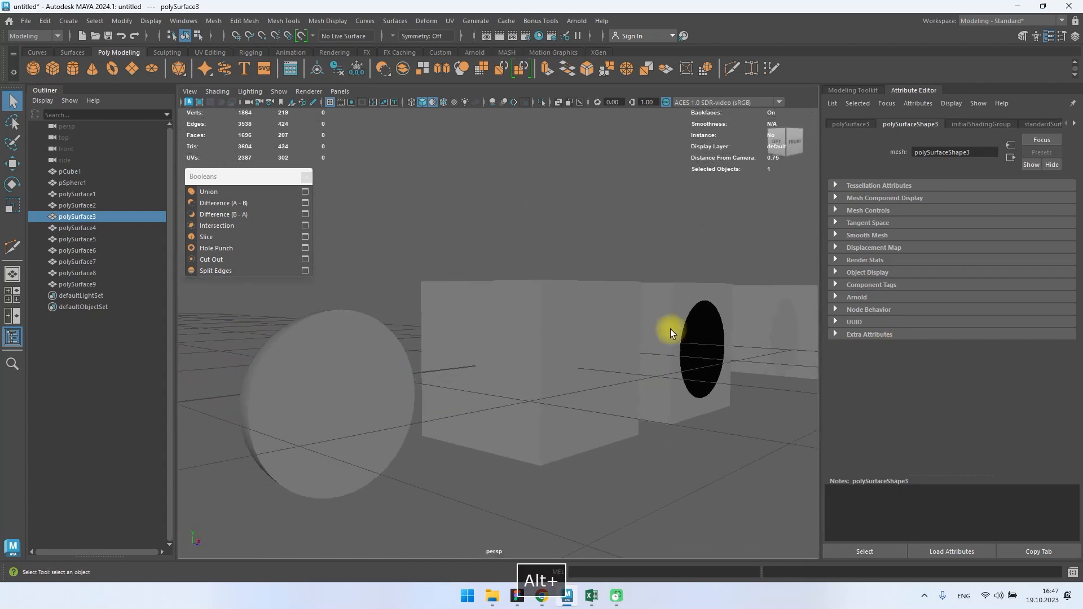
pyautogui.keyDown('alt'); pyautogui.moveTo(670, 329); pyautogui.dragTo(375, 353, button='middle'); pyautogui.keyUp('alt')
pyautogui.keyDown('alt'); pyautogui.moveTo(536, 353); pyautogui.dragTo(584, 422, button='right'); pyautogui.keyUp('alt')
pyautogui.click(515, 365)
pyautogui.keyDown('alt'); pyautogui.moveTo(511, 363); pyautogui.dragTo(445, 374); pyautogui.keyUp('alt')
pyautogui.press('f')
pyautogui.keyDown('alt'); pyautogui.moveTo(446, 378); pyautogui.dragTo(661, 344, button='right'); pyautogui.keyUp('alt')
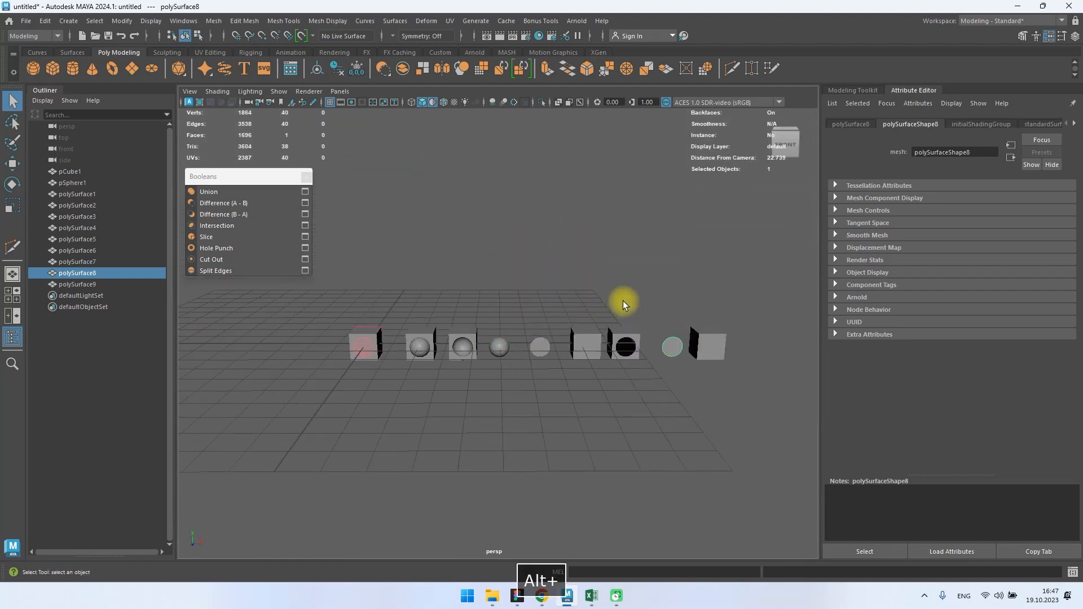
# Hide the whole row of Boolean objects and put away the floating Booleans list and the Attribute Editor
pyautogui.click(624, 300)
pyautogui.click(306, 176)
pyautogui.moveTo(346, 305); pyautogui.dragTo(767, 408)
pyautogui.press('h')
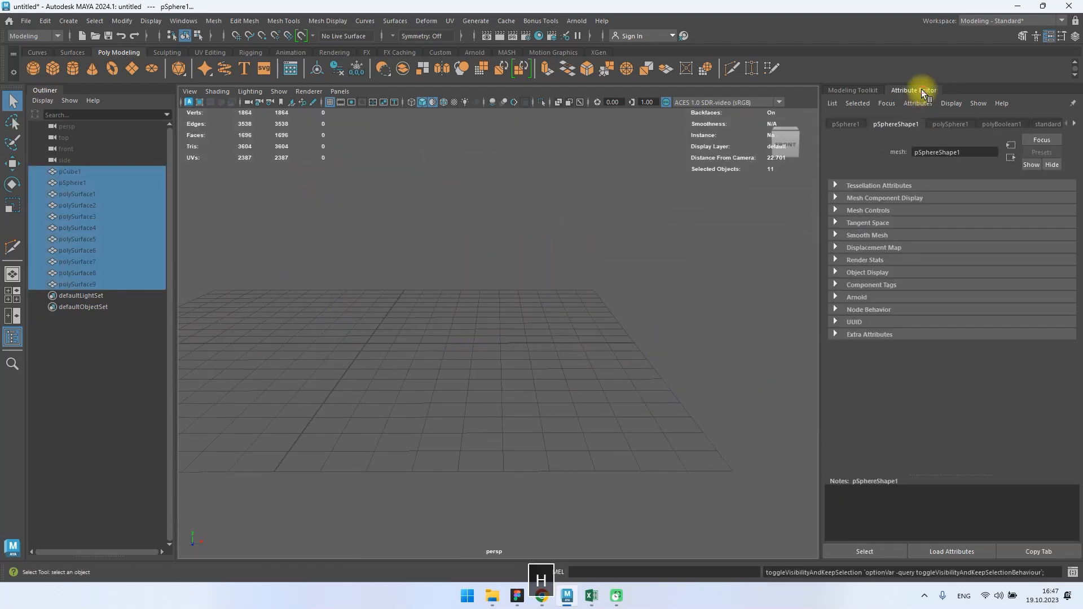
pyautogui.click(921, 90)
# Create a polygon cylinder and a polygon torus at the origin
pyautogui.click(441, 236)
pyautogui.keyDown('shift'); pyautogui.moveTo(375, 314); pyautogui.dragTo(316, 316, button='right'); pyautogui.keyUp('shift')
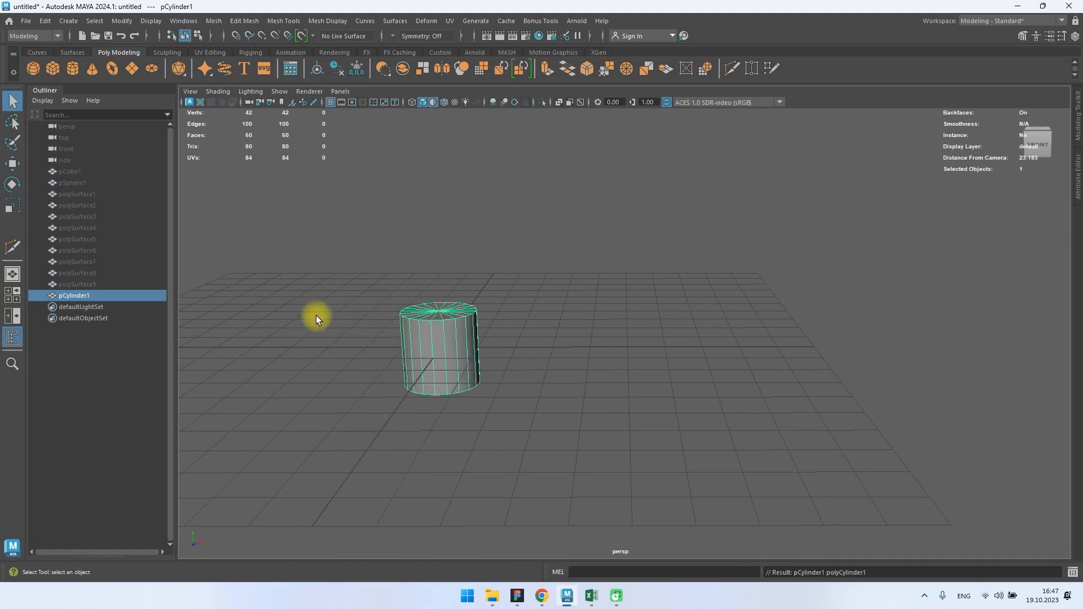
pyautogui.click(515, 290)
pyautogui.keyDown('shift'); pyautogui.moveTo(516, 290); pyautogui.dragTo(513, 299, button='right'); pyautogui.keyUp('shift')
pyautogui.keyDown('shift'); pyautogui.moveTo(509, 381); pyautogui.dragTo(512, 286, button='right'); pyautogui.keyUp('shift')
pyautogui.click(111, 70)
pyautogui.press('f')
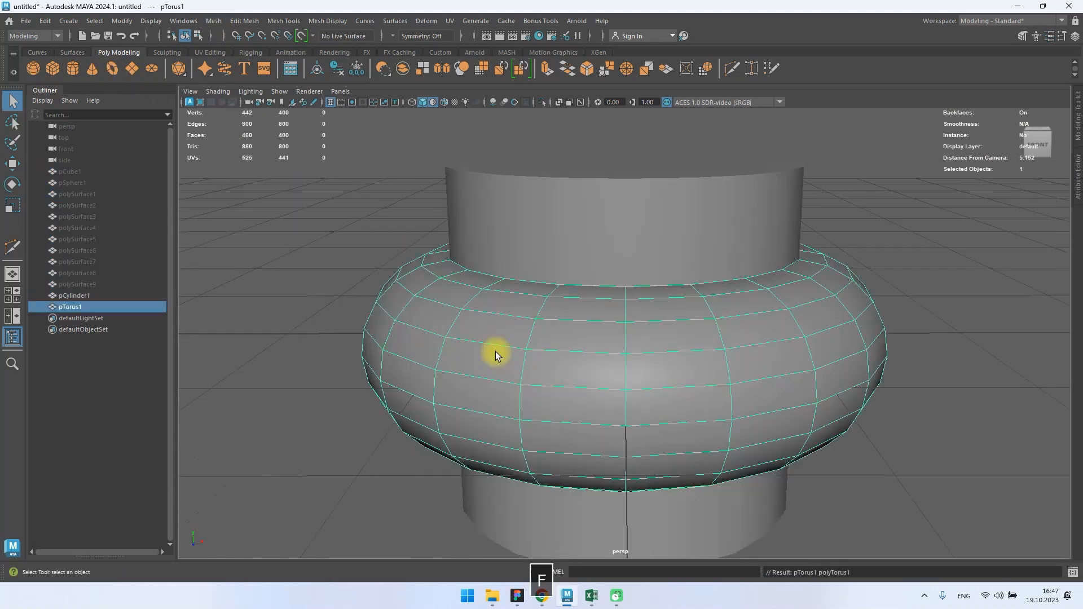
# Move the torus's pivot up to the top of the torus in the front view
pyautogui.press('w')
pyautogui.press('d')
pyautogui.press('space')
pyautogui.press('space')
pyautogui.moveTo(625, 281); pyautogui.dragTo(626, 169)
pyautogui.press('f')
pyautogui.press('d')
pyautogui.press('w')
pyautogui.scroll(-8, 624, 226)
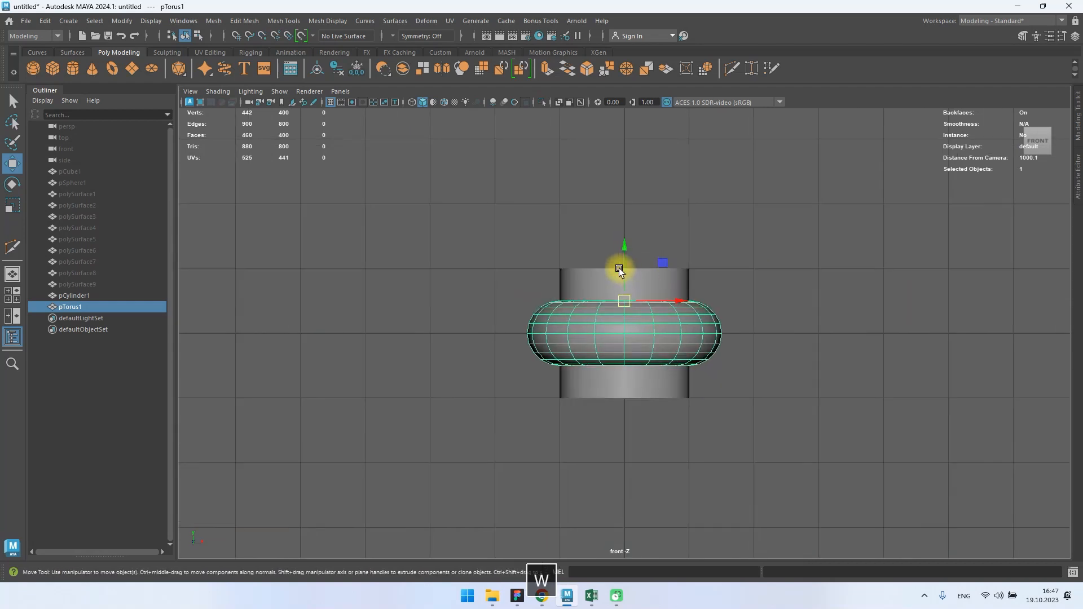
# Snap the torus to the cylinder's upper end and stack three vertex-snapped copies directly beneath it
pyautogui.press('v')
pyautogui.moveTo(624, 269)
pyautogui.mouseDown()
pyautogui.moveTo(626, 259)
pyautogui.moveTo(630, 334)
pyautogui.mouseUp()
pyautogui.keyDown('shift'); pyautogui.moveTo(625, 293); pyautogui.dragTo(630, 399); pyautogui.keyUp('shift')
pyautogui.keyDown('shift'); pyautogui.moveTo(624, 361); pyautogui.dragTo(640, 482); pyautogui.keyUp('shift')
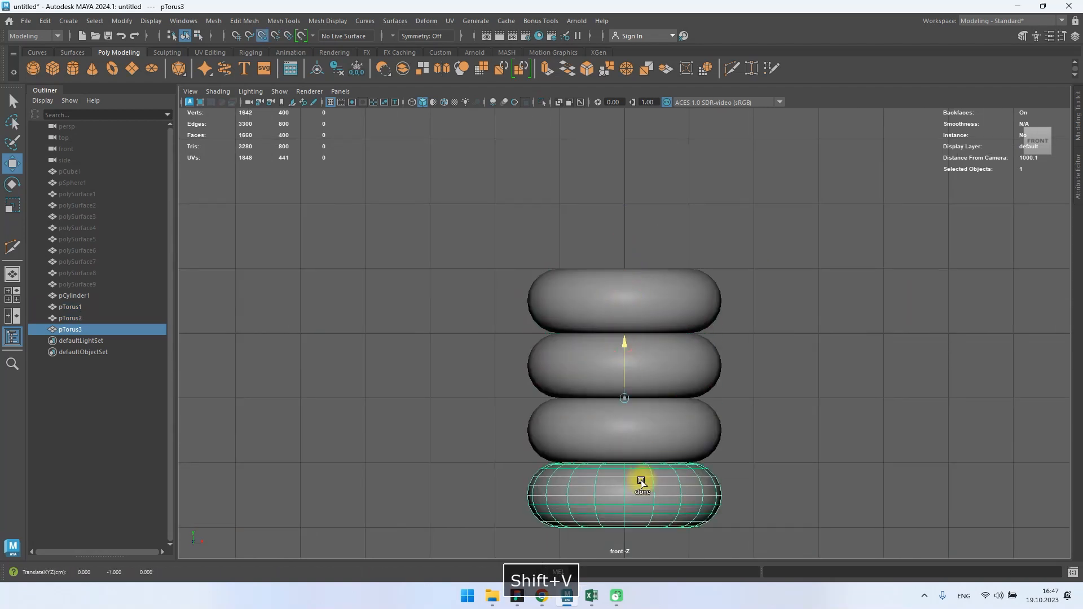
# Stretch the cylinder by its end vertices so it spans the torus stack from top to bottom, then return to shaded object mode
pyautogui.click(82, 296)
pyautogui.press('4')
pyautogui.moveTo(690, 226); pyautogui.dragTo(637, 226, button='right')
pyautogui.moveTo(513, 246); pyautogui.dragTo(733, 285)
pyautogui.press('w')
pyautogui.press('v')
pyautogui.moveTo(626, 216); pyautogui.dragTo(635, 223)
pyautogui.moveTo(516, 375); pyautogui.dragTo(691, 426)
pyautogui.moveTo(625, 342); pyautogui.dragTo(660, 583)
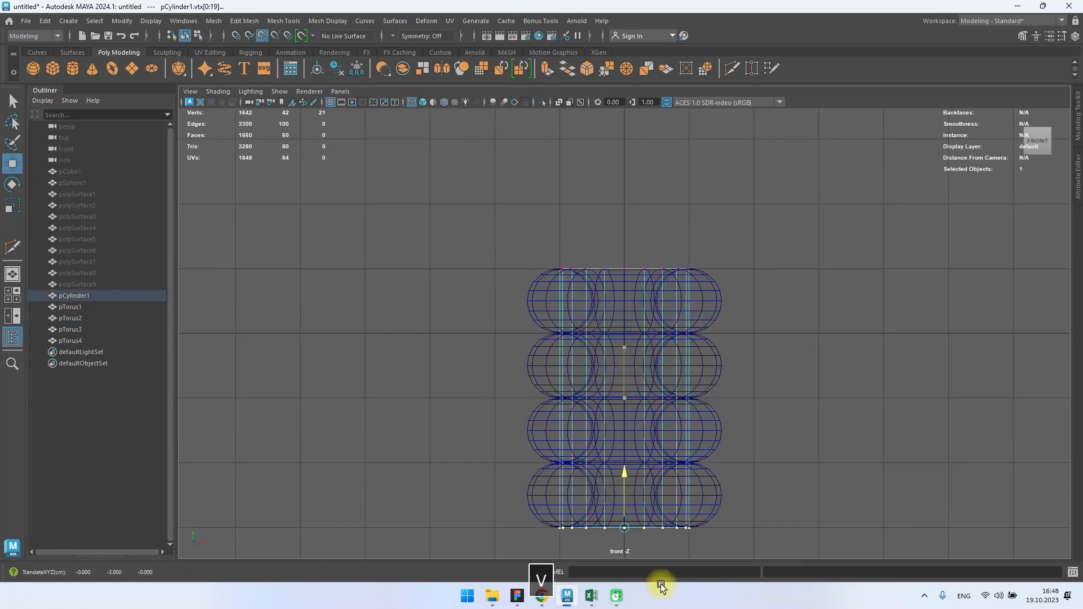
pyautogui.press('q')
pyautogui.moveTo(689, 257); pyautogui.dragTo(728, 227, button='right')
pyautogui.press('5')
# Unite the cylinder with the first and third tori using a Boolean Union
pyautogui.click(83, 300)
pyautogui.keyDown('ctrl'); pyautogui.click(83, 307); pyautogui.keyUp('ctrl')
pyautogui.keyDown('ctrl'); pyautogui.click(81, 331); pyautogui.keyUp('ctrl')
pyautogui.click(233, 22)
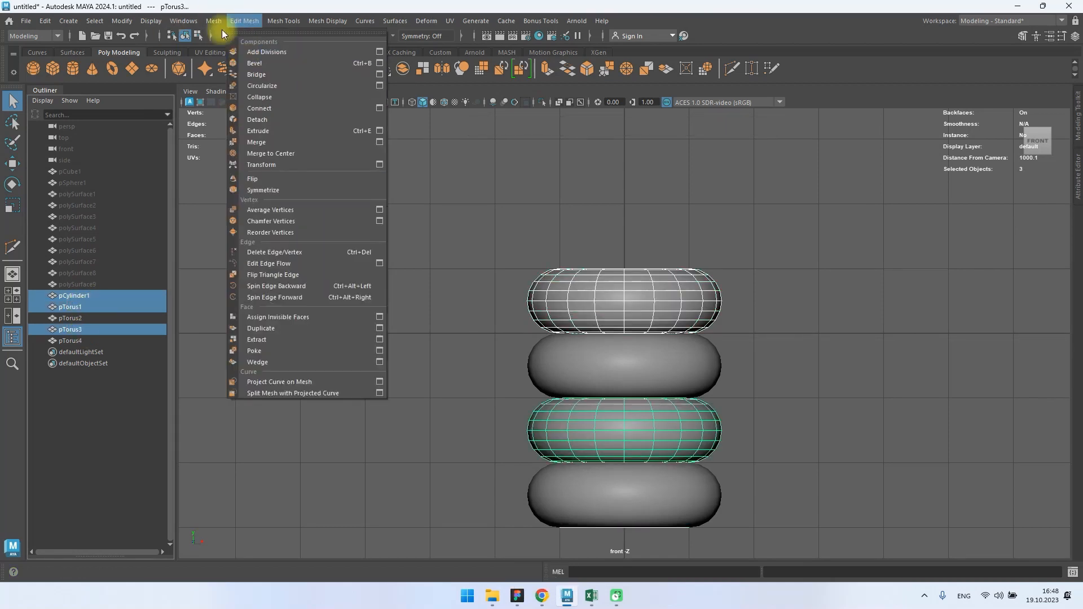
pyautogui.moveTo(217, 24)
pyautogui.moveTo(232, 50)
pyautogui.click(345, 51)
# Subtract the second and fourth tori from the united mesh with Boolean Difference (A-B)
pyautogui.keyDown('shift'); pyautogui.click(498, 450); pyautogui.keyUp('shift')
pyautogui.click(216, 21)
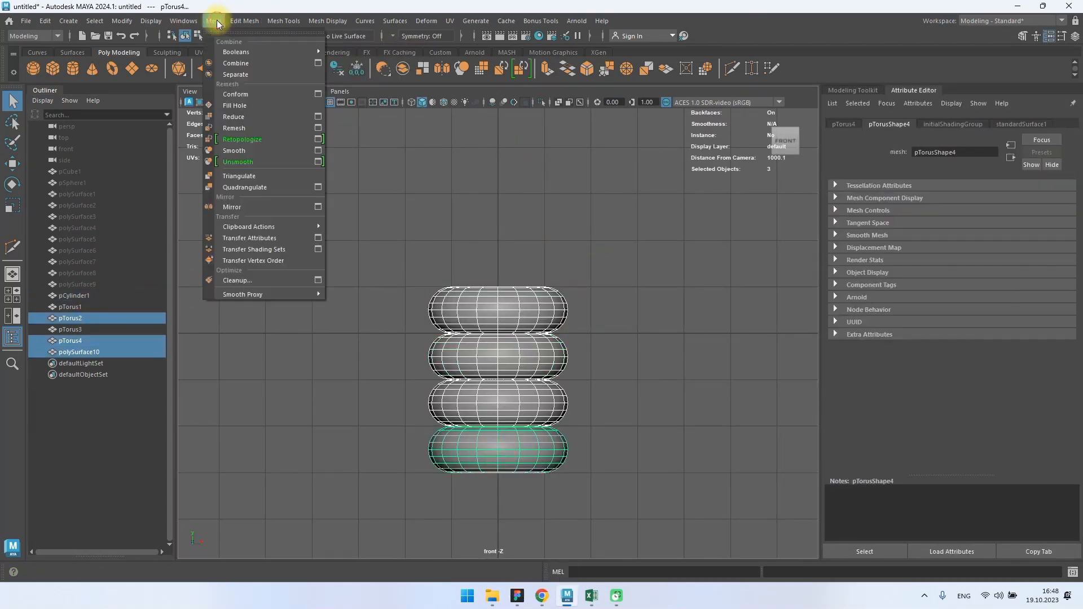
pyautogui.click(228, 52)
pyautogui.click(378, 63)
# Delete the construction history of the carved mesh and the earlier surface copies, then deselect everything and hide the Attribute Editor
pyautogui.click(105, 204)
pyautogui.keyDown('shift'); pyautogui.click(102, 364); pyautogui.keyUp('shift')
pyautogui.click(45, 20)
pyautogui.click(111, 156)
pyautogui.click(228, 156)
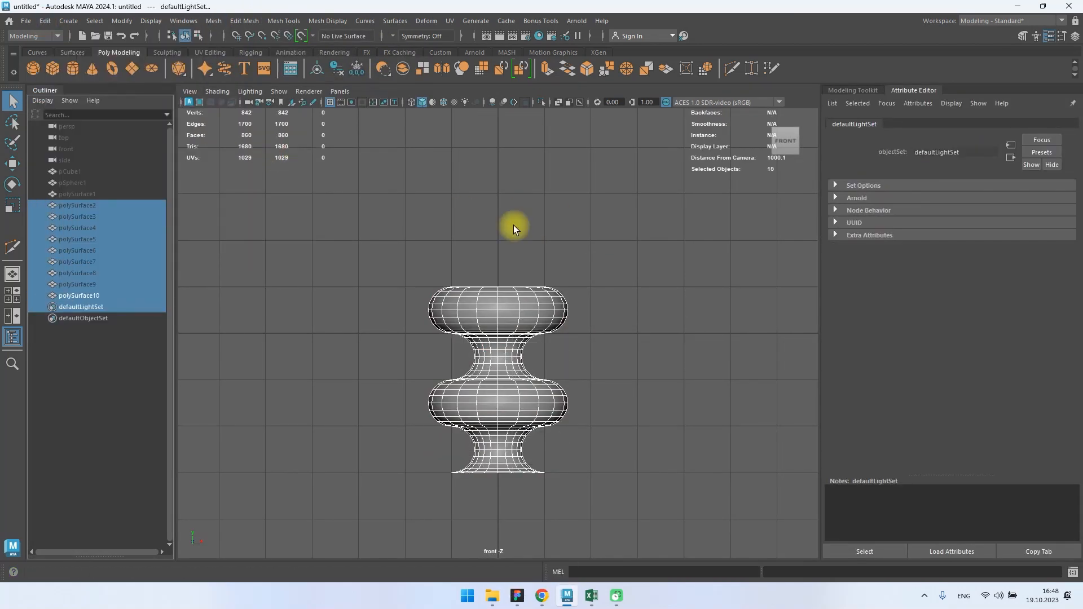
pyautogui.click(556, 224)
pyautogui.hotkey('ctrl', 'a')
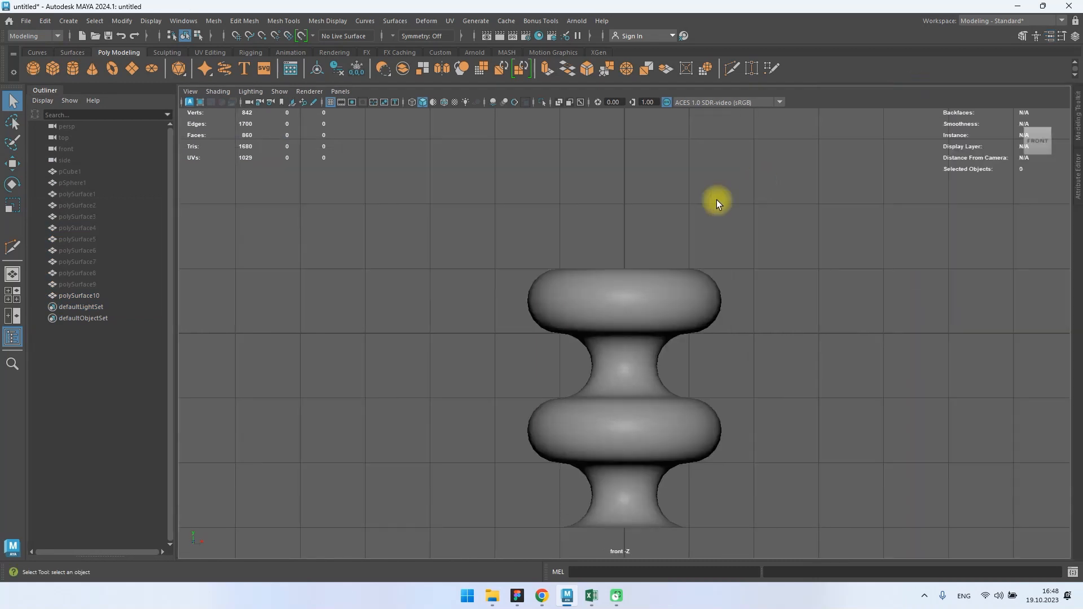
# Examine the finished turned-column mesh and its wireframe in the perspective view
pyautogui.press('space')
pyautogui.press('space')
pyautogui.keyDown('alt'); pyautogui.moveTo(617, 318); pyautogui.dragTo(581, 162, button='right'); pyautogui.keyUp('alt')
pyautogui.click(747, 428)
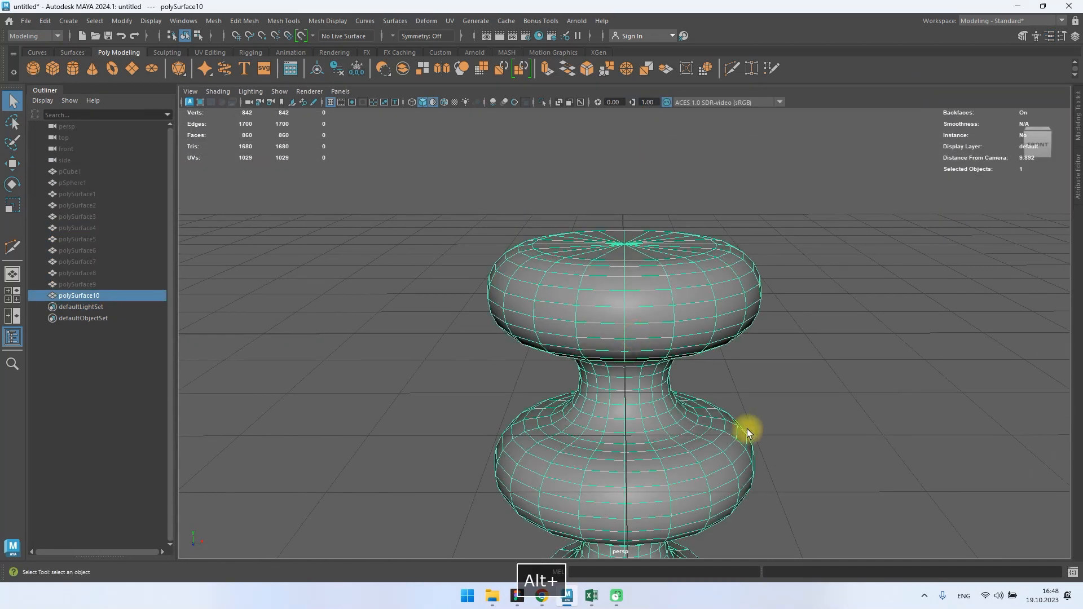
pyautogui.keyDown('alt'); pyautogui.moveTo(747, 429); pyautogui.dragTo(623, 376); pyautogui.keyUp('alt')
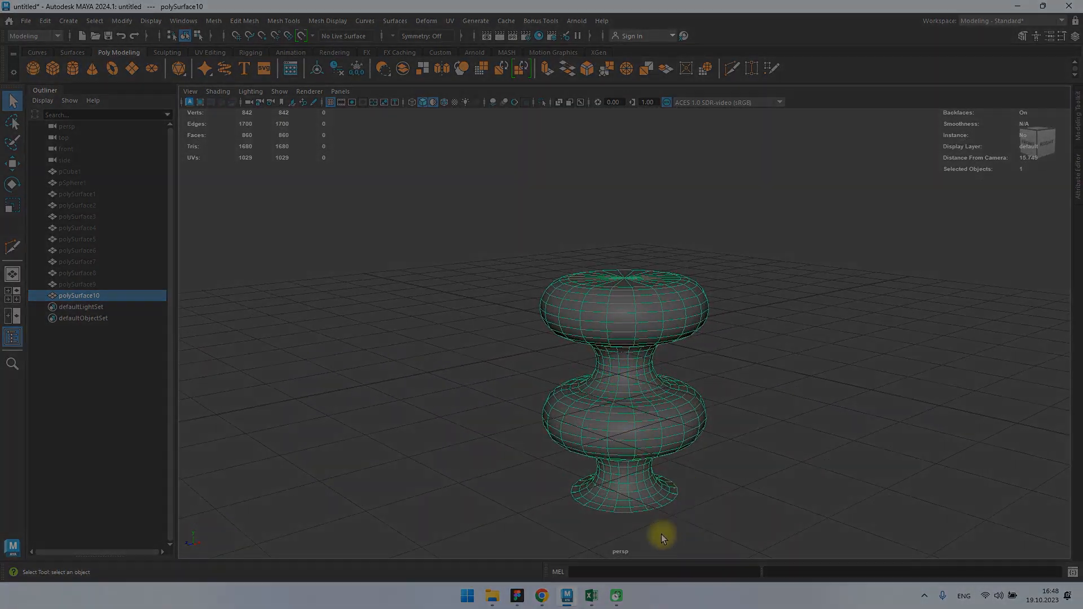